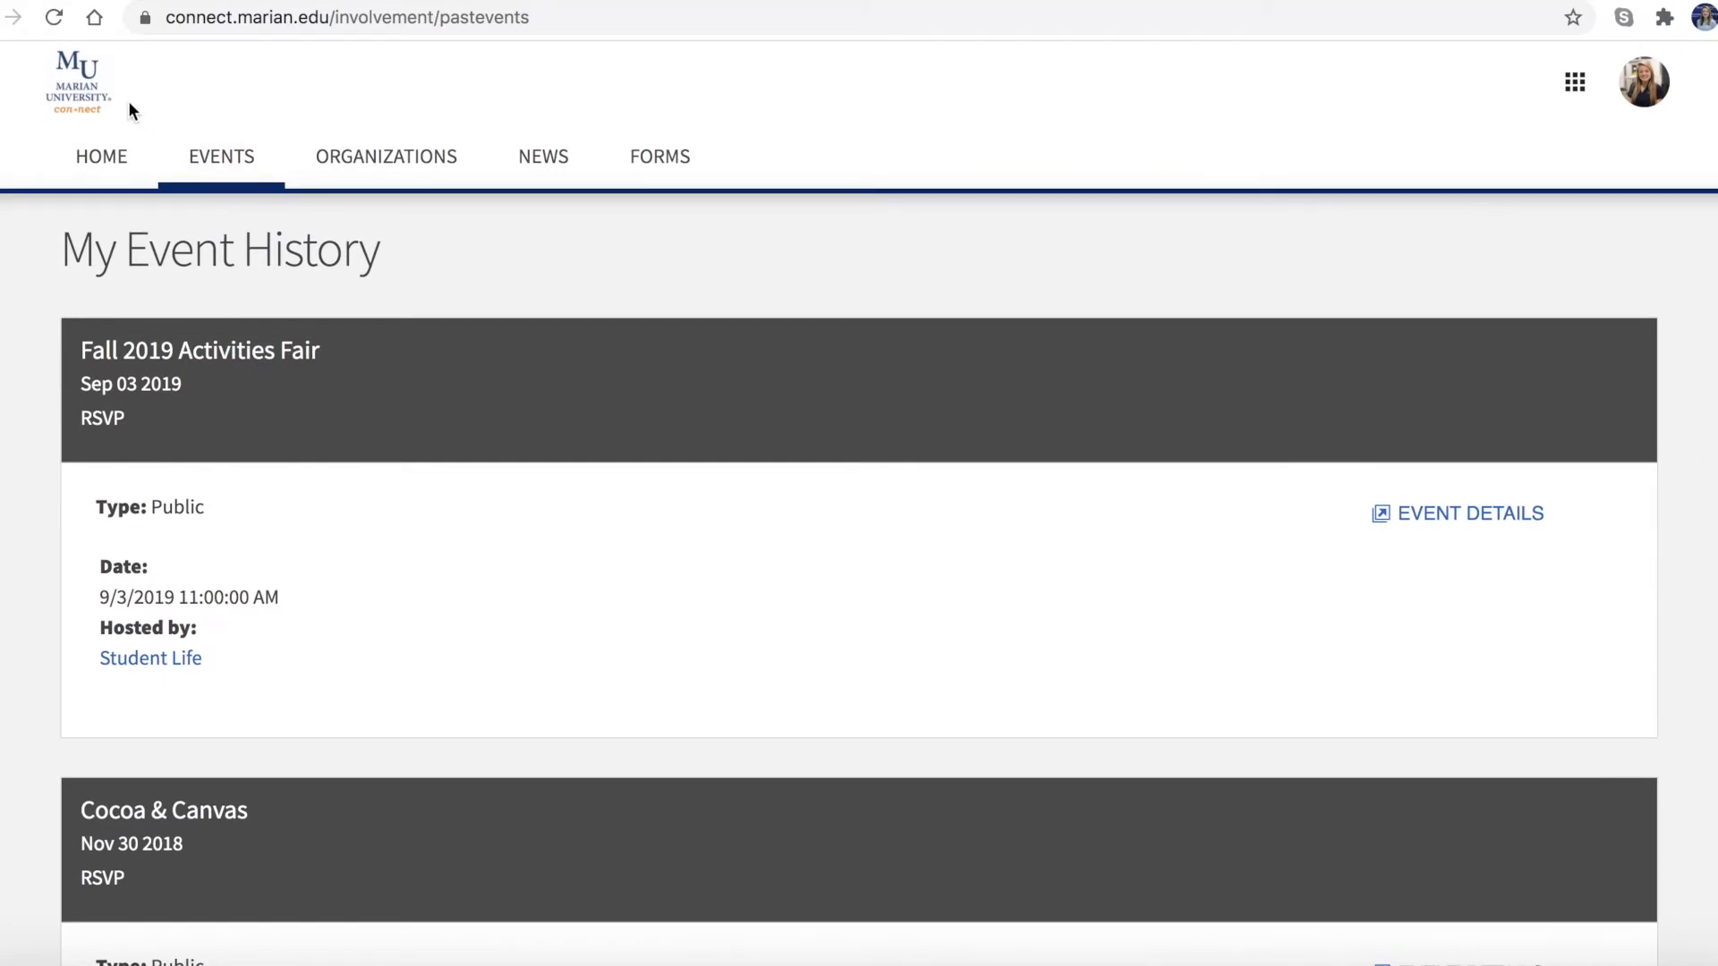
- Open the Bingo Night event from the site's event list and review its description and RSVP options
{"action": "left_click", "coordinate": [89, 87]}
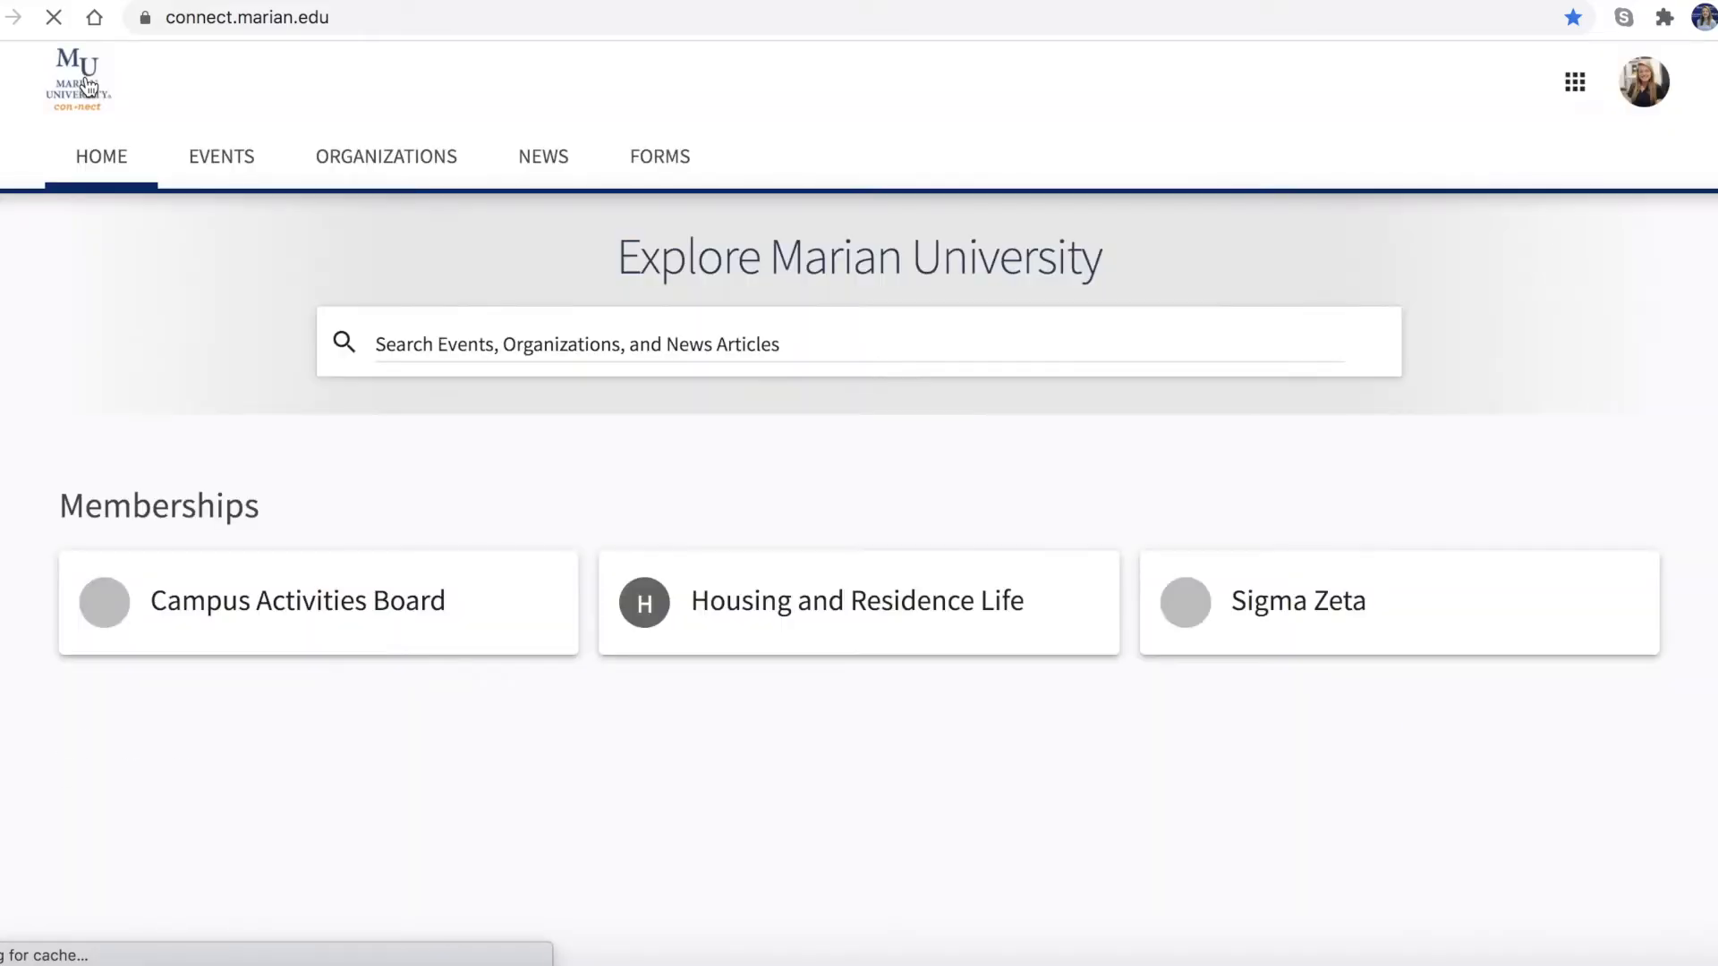
{"action": "left_click", "coordinate": [219, 159]}
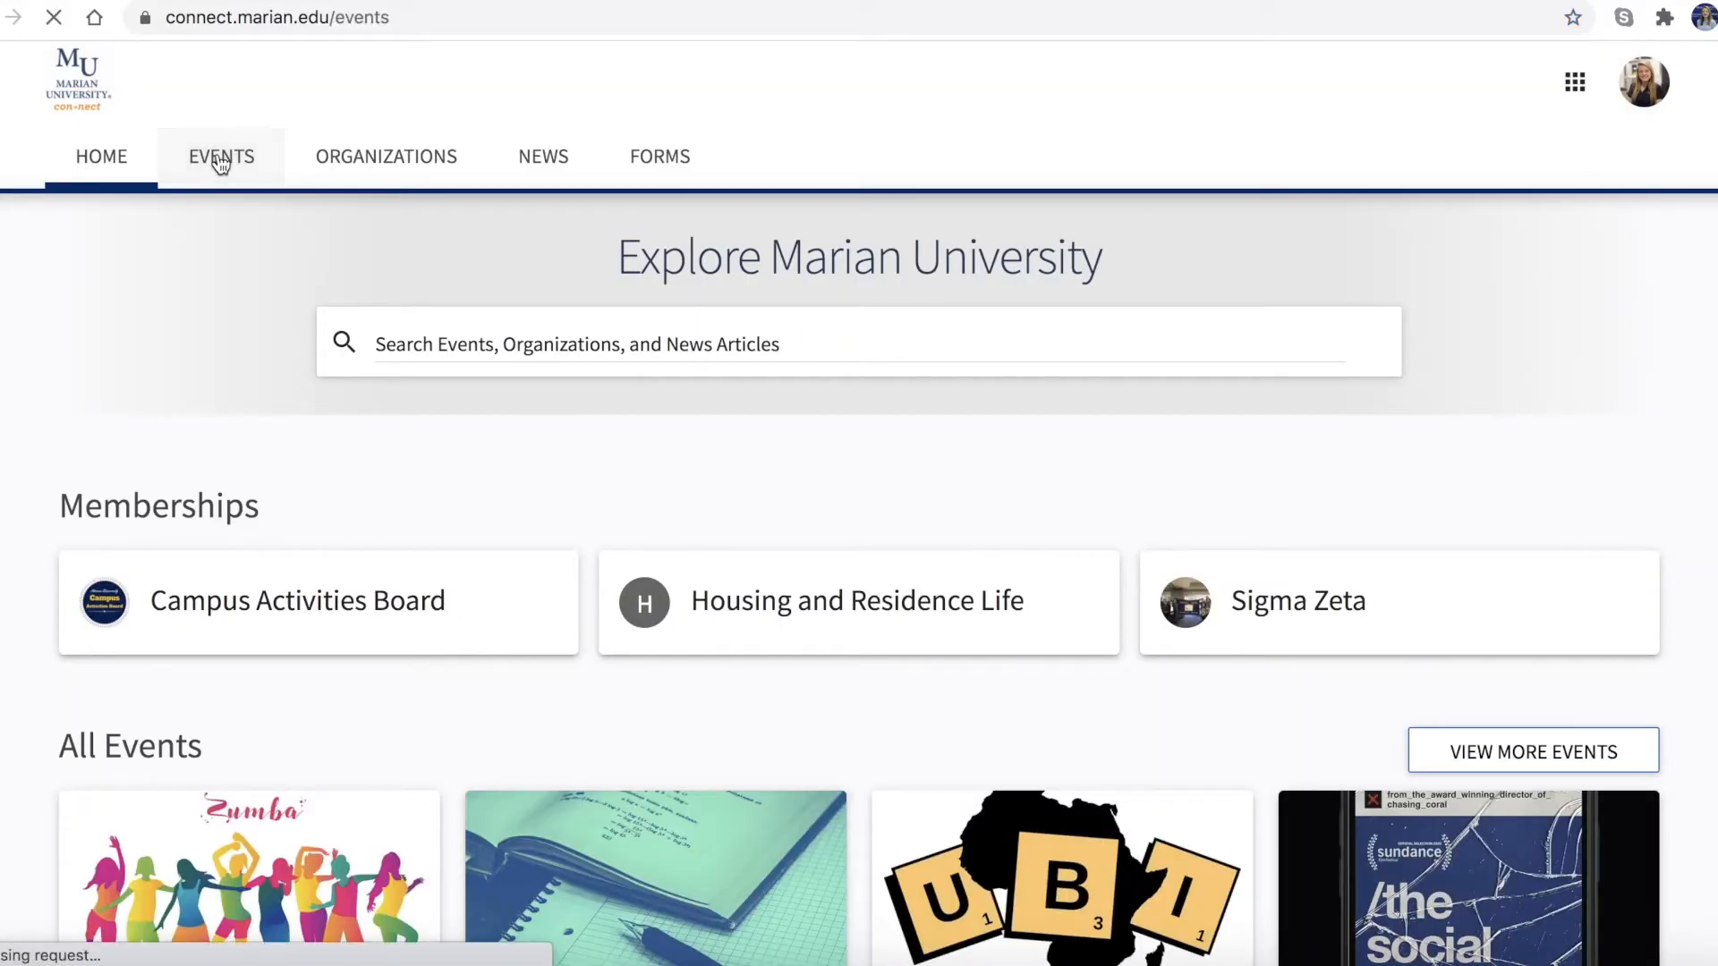
{"action": "scroll", "coordinate": [477, 404], "scroll_direction": "down", "scroll_amount": 2}
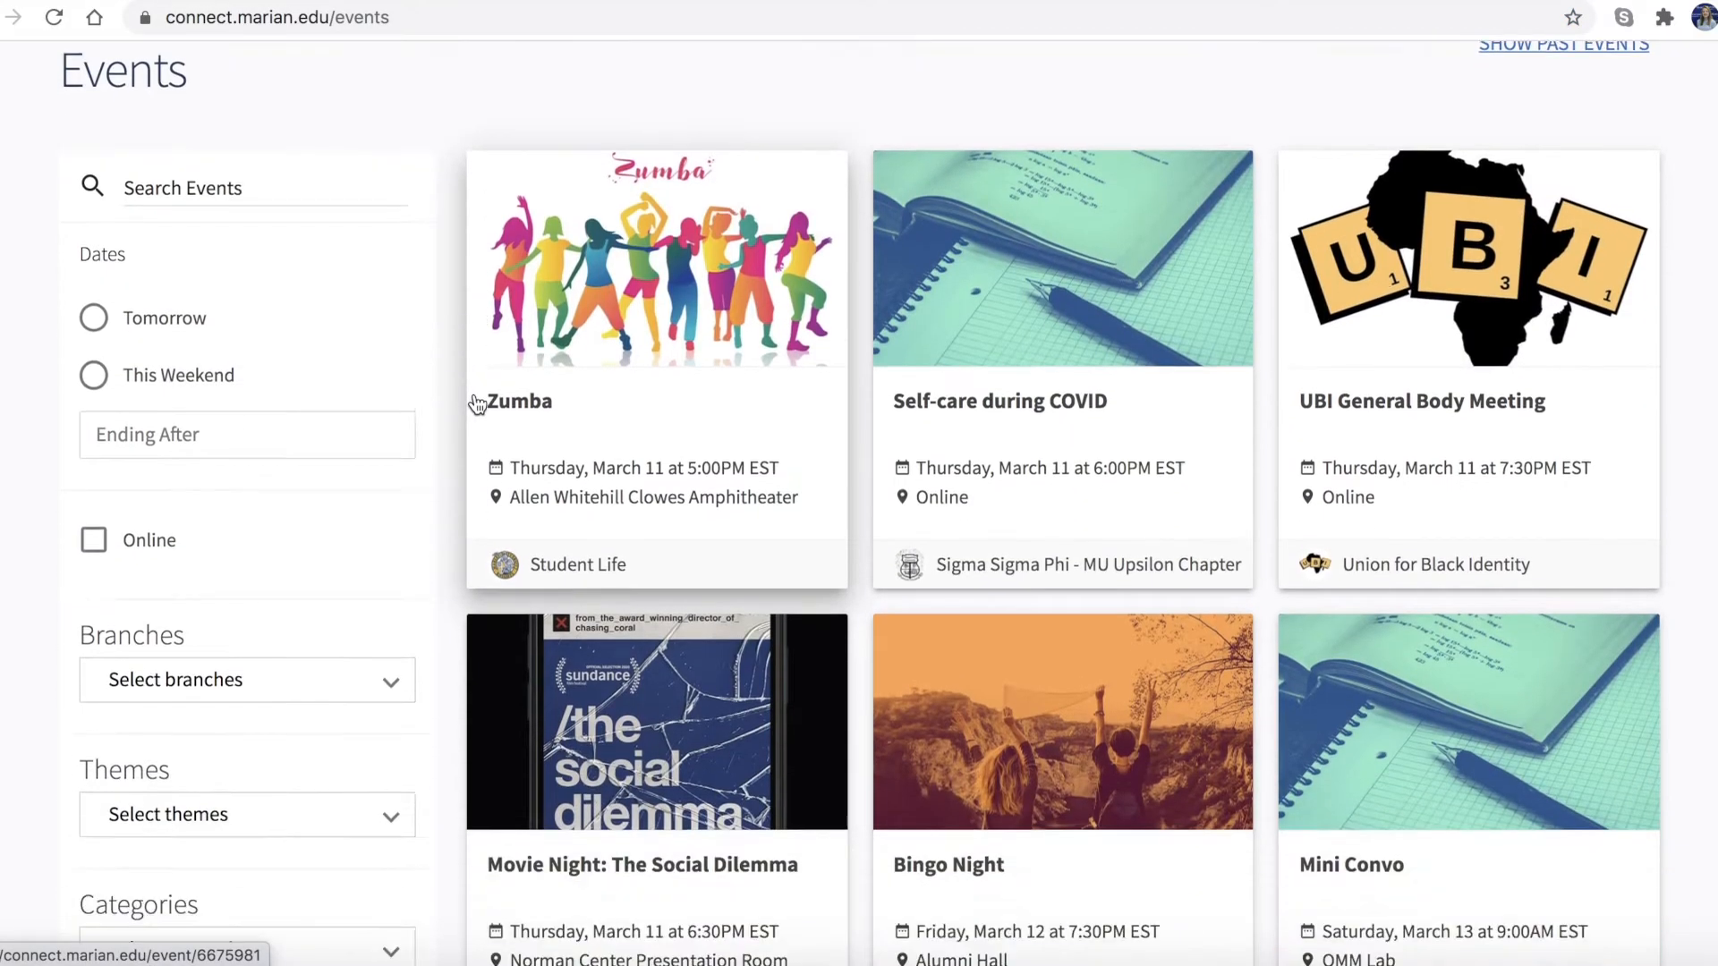
{"action": "scroll", "coordinate": [477, 404], "scroll_direction": "down", "scroll_amount": 3}
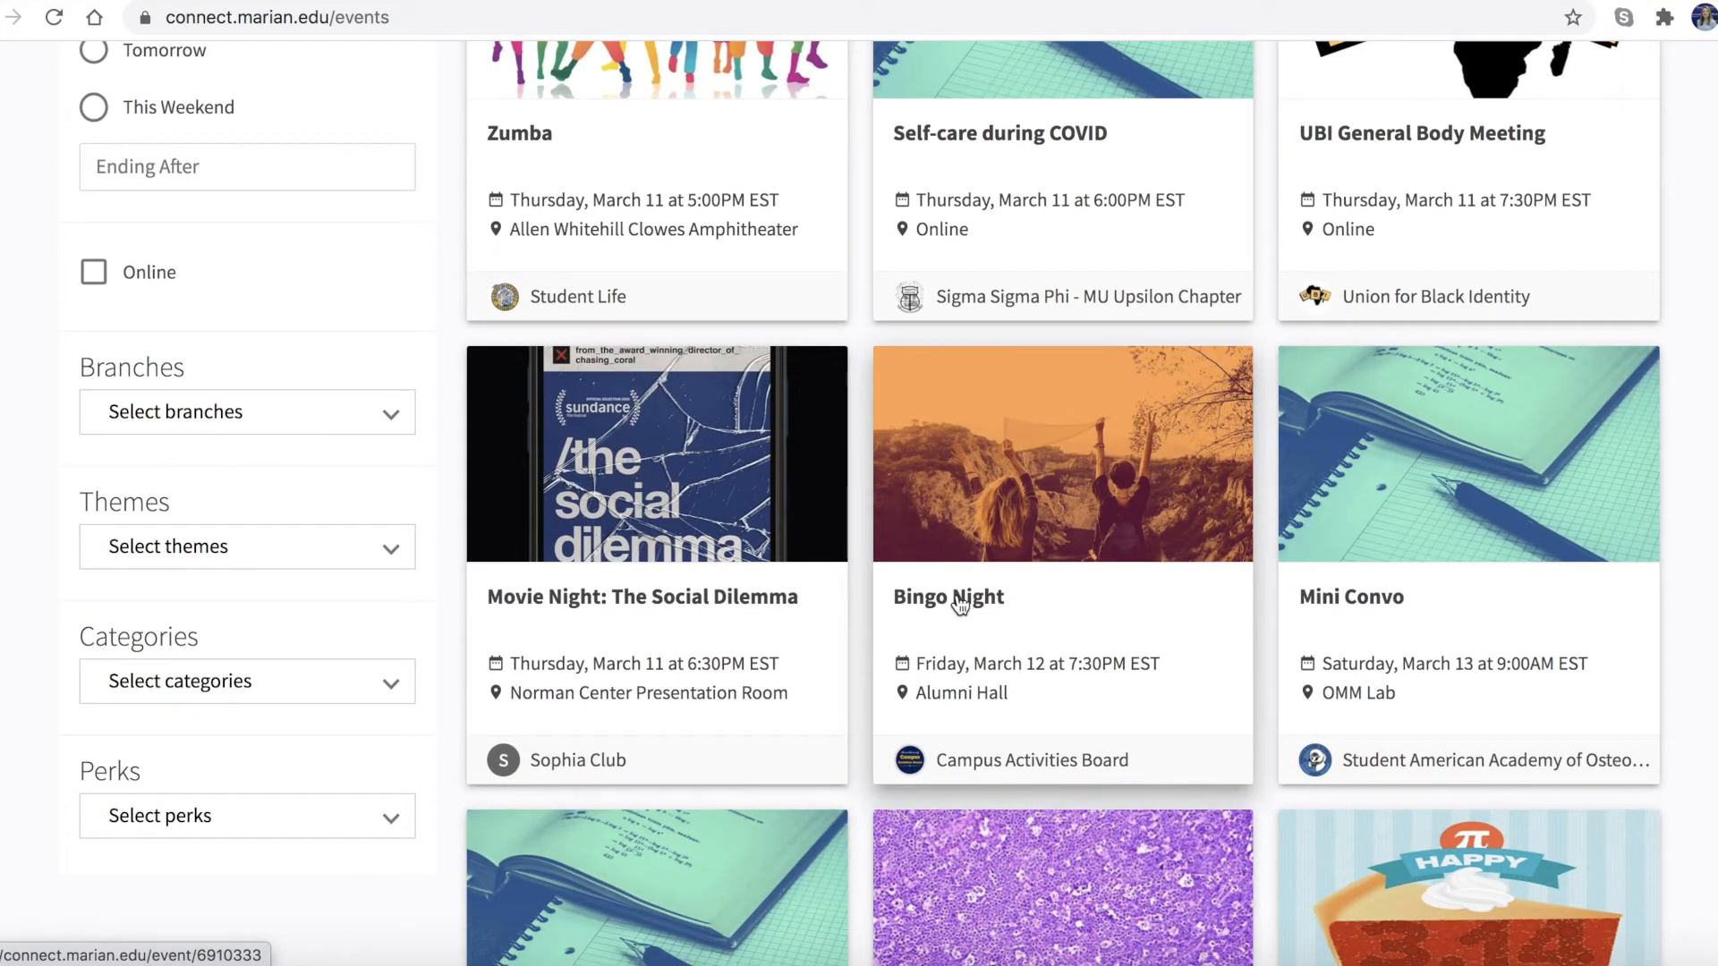
{"action": "left_click", "coordinate": [957, 601]}
{"action": "scroll", "coordinate": [938, 727], "scroll_direction": "down", "scroll_amount": 1}
{"action": "scroll", "coordinate": [937, 728], "scroll_direction": "down", "scroll_amount": 3}
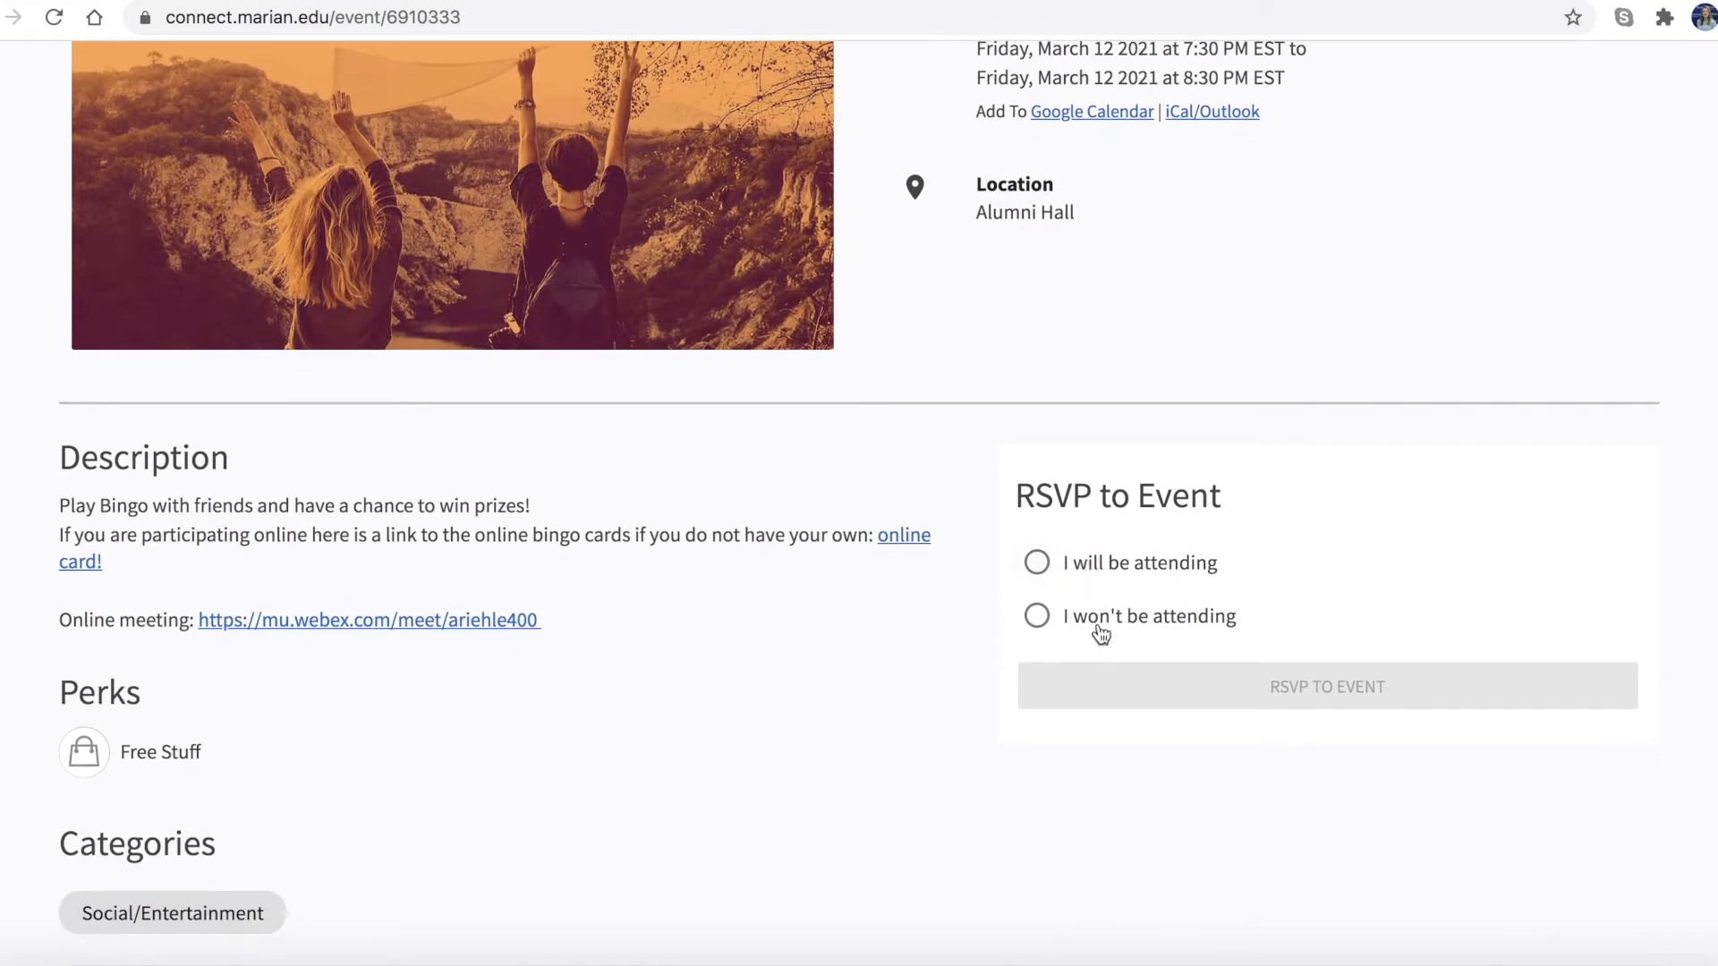
{"action": "scroll", "coordinate": [973, 639], "scroll_direction": "up", "scroll_amount": 5}
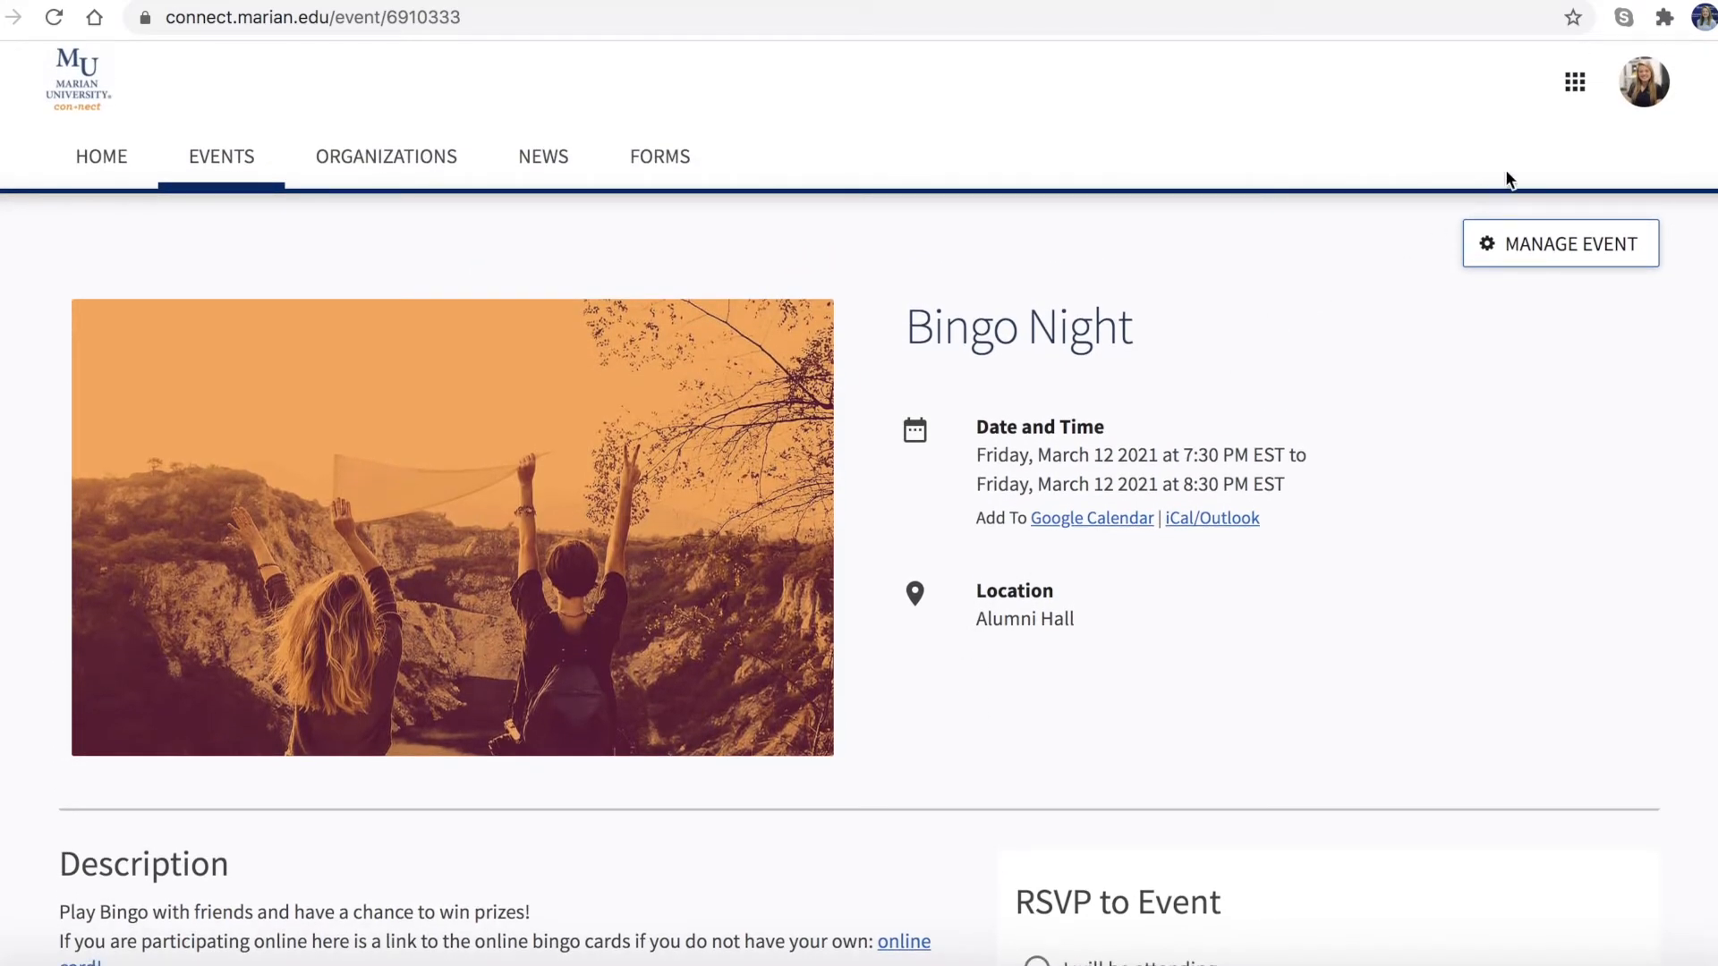
- Open the account's memberships and review the positions and reflection fields listed under the current organizations
{"action": "left_click", "coordinate": [1640, 88]}
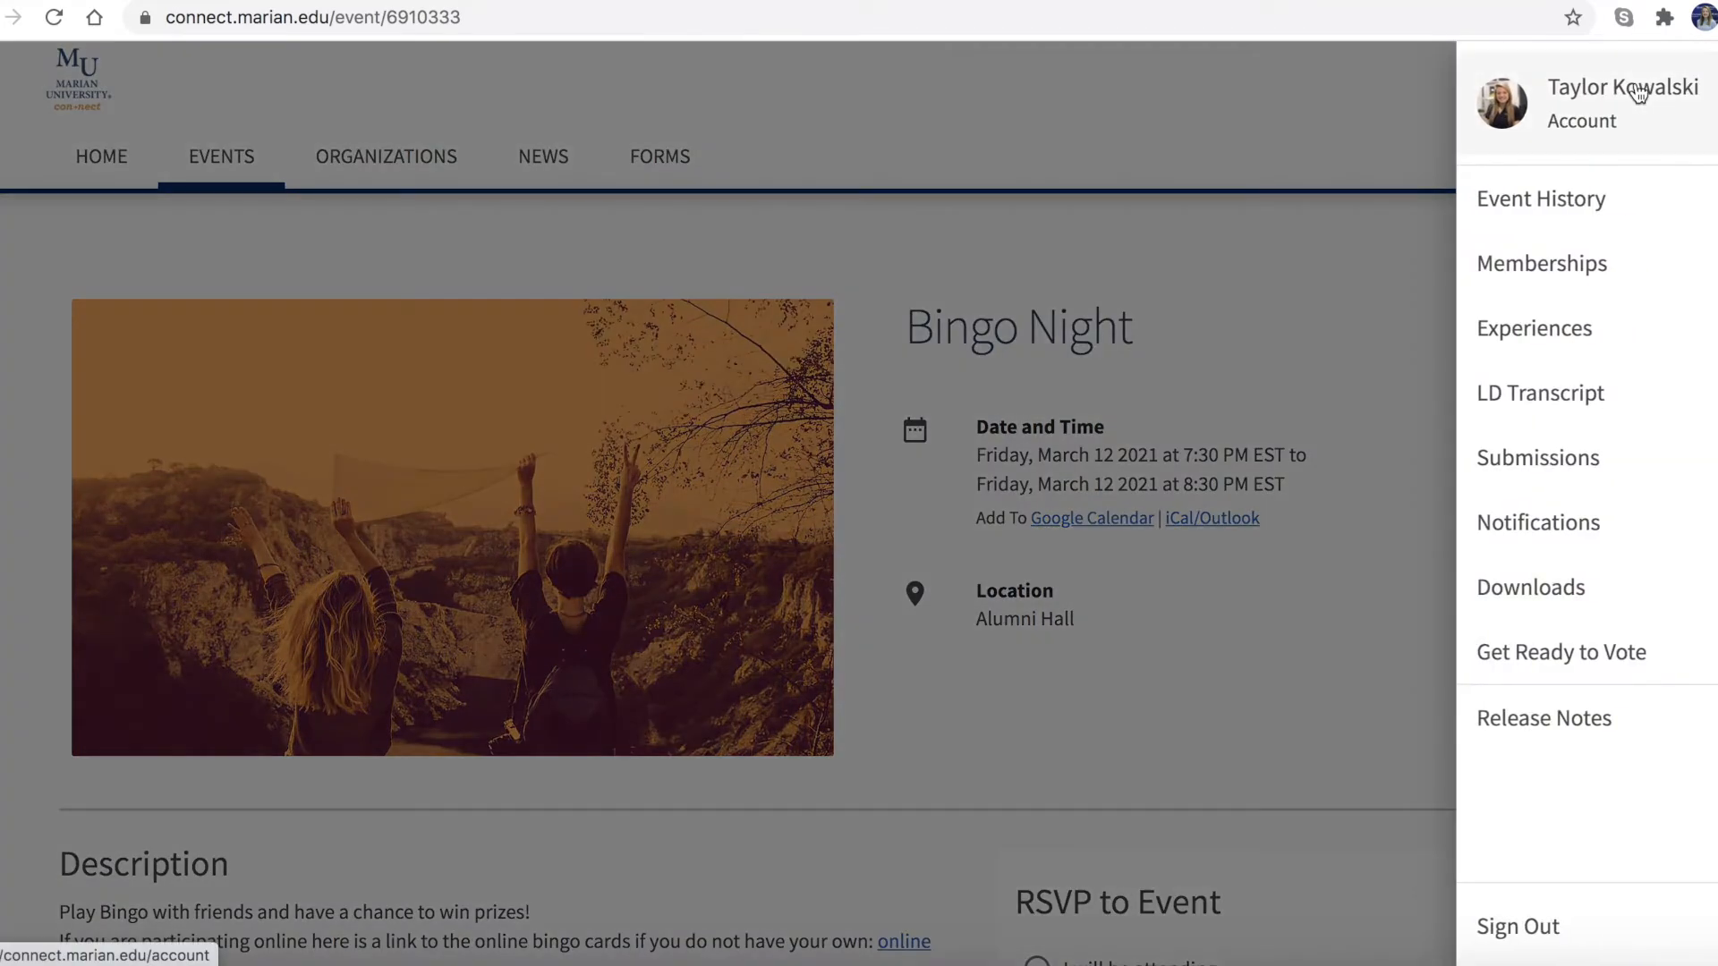
{"action": "left_click", "coordinate": [1662, 271]}
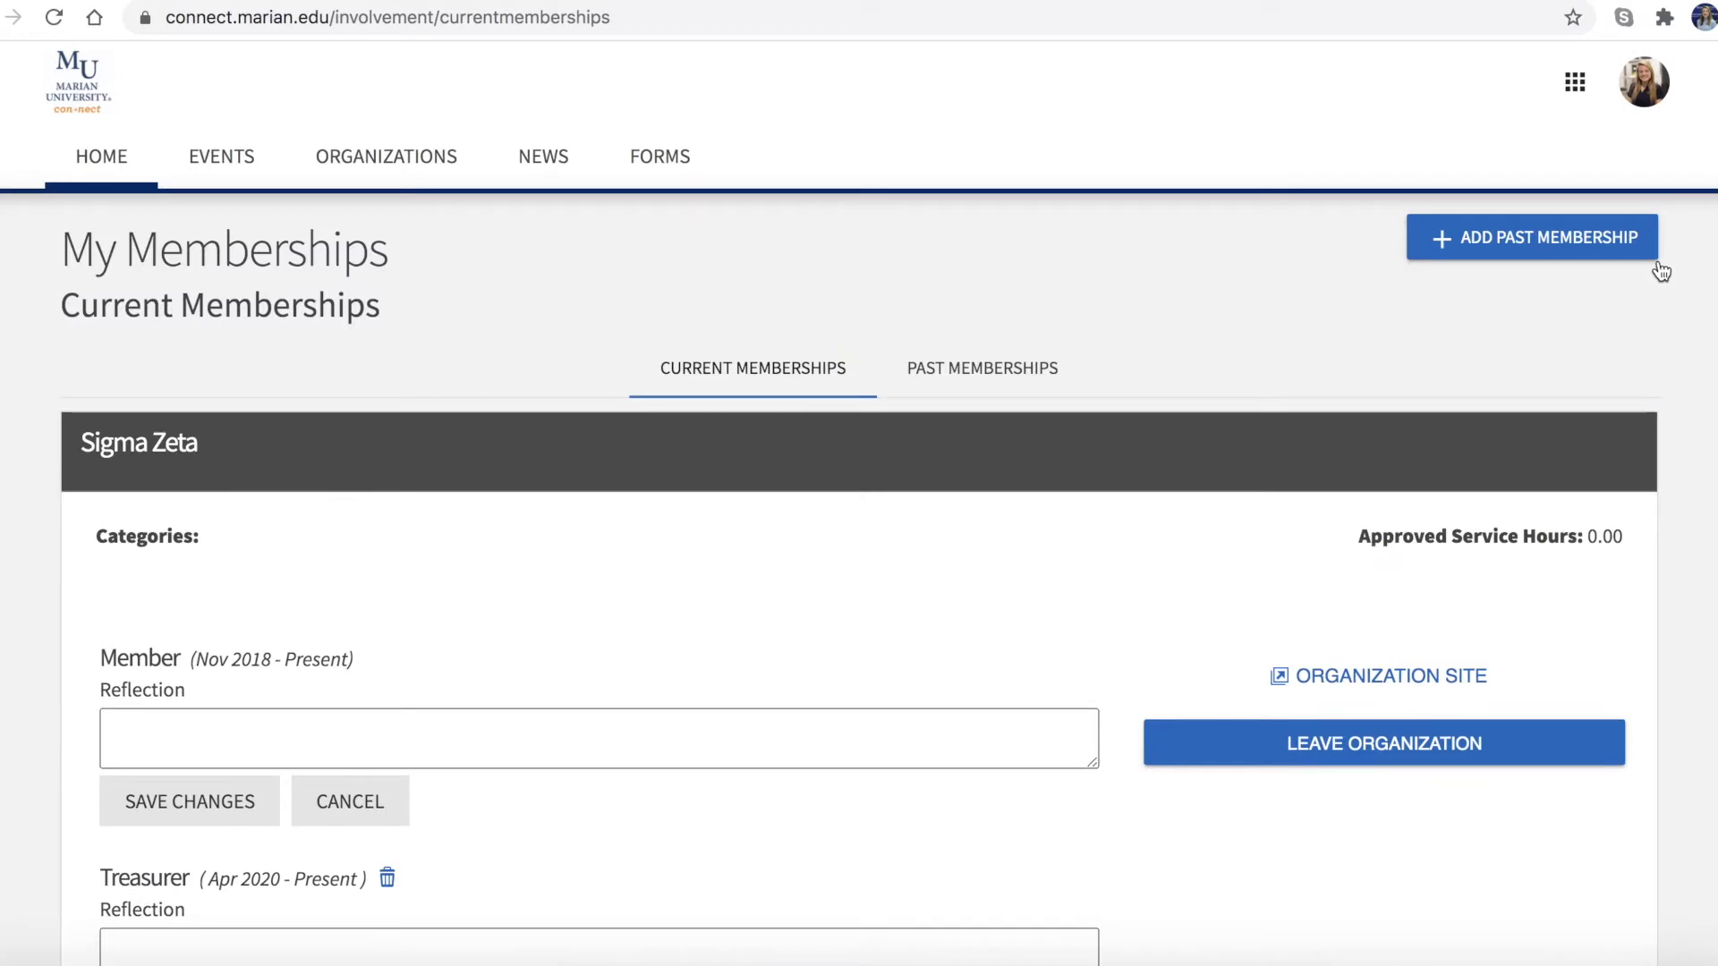
{"action": "scroll", "coordinate": [1702, 557], "scroll_direction": "down", "scroll_amount": 3}
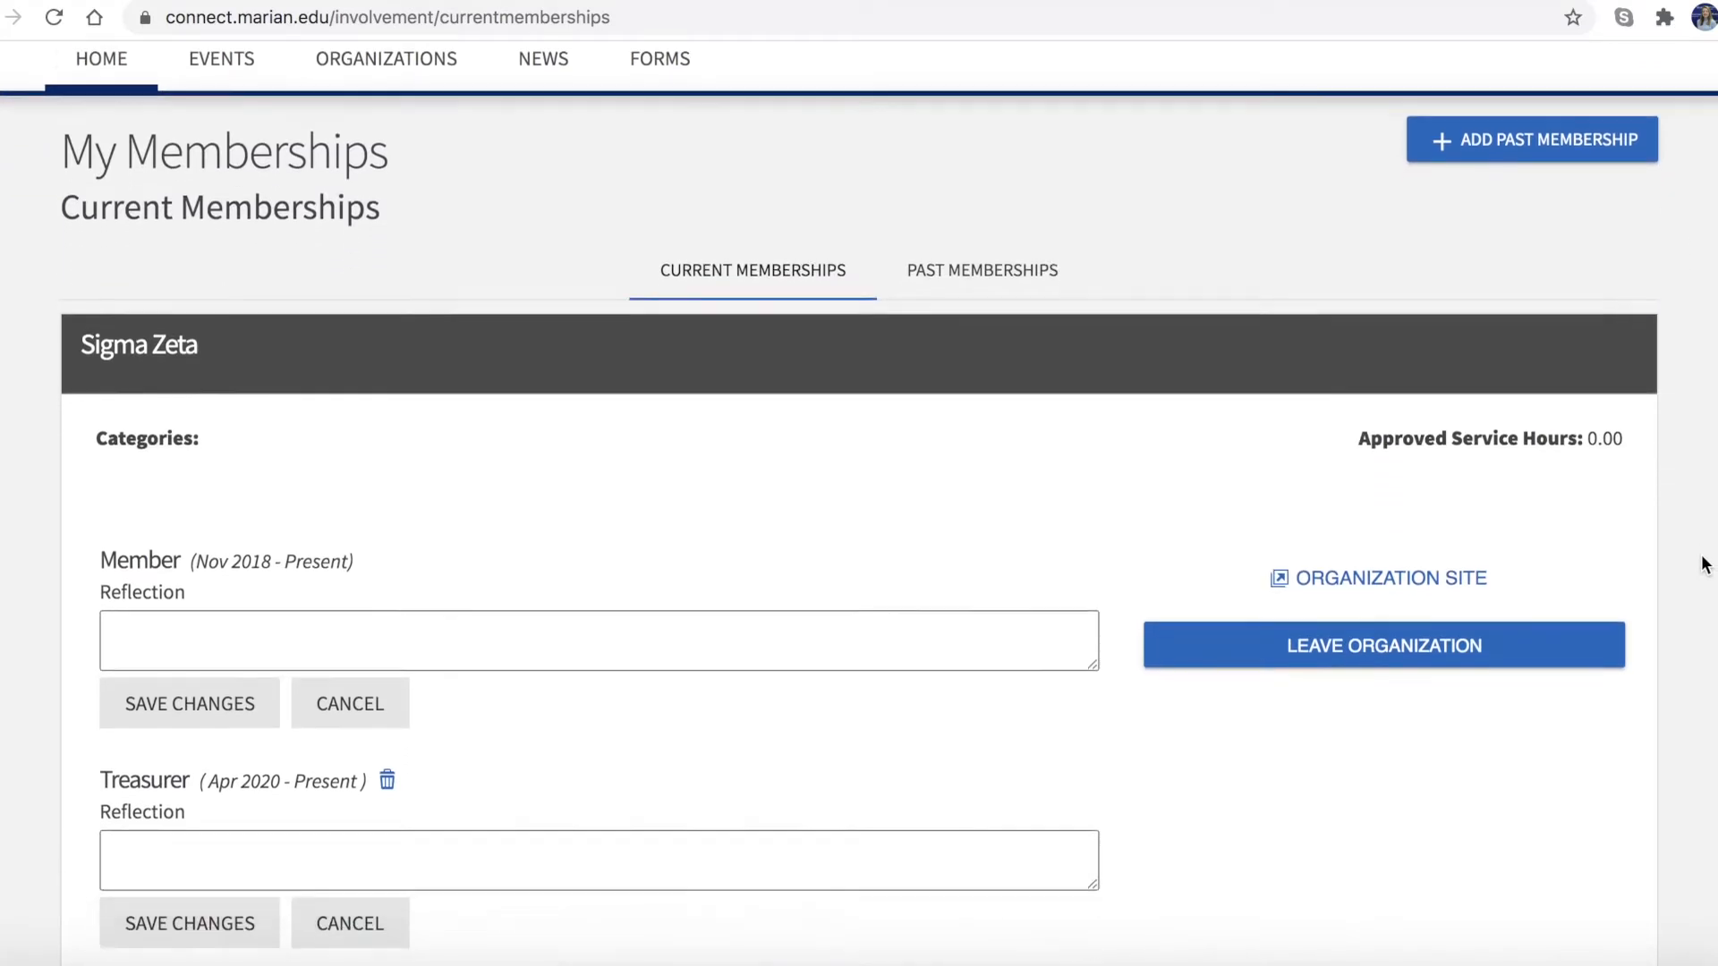
{"action": "scroll", "coordinate": [1705, 564], "scroll_direction": "down", "scroll_amount": 5}
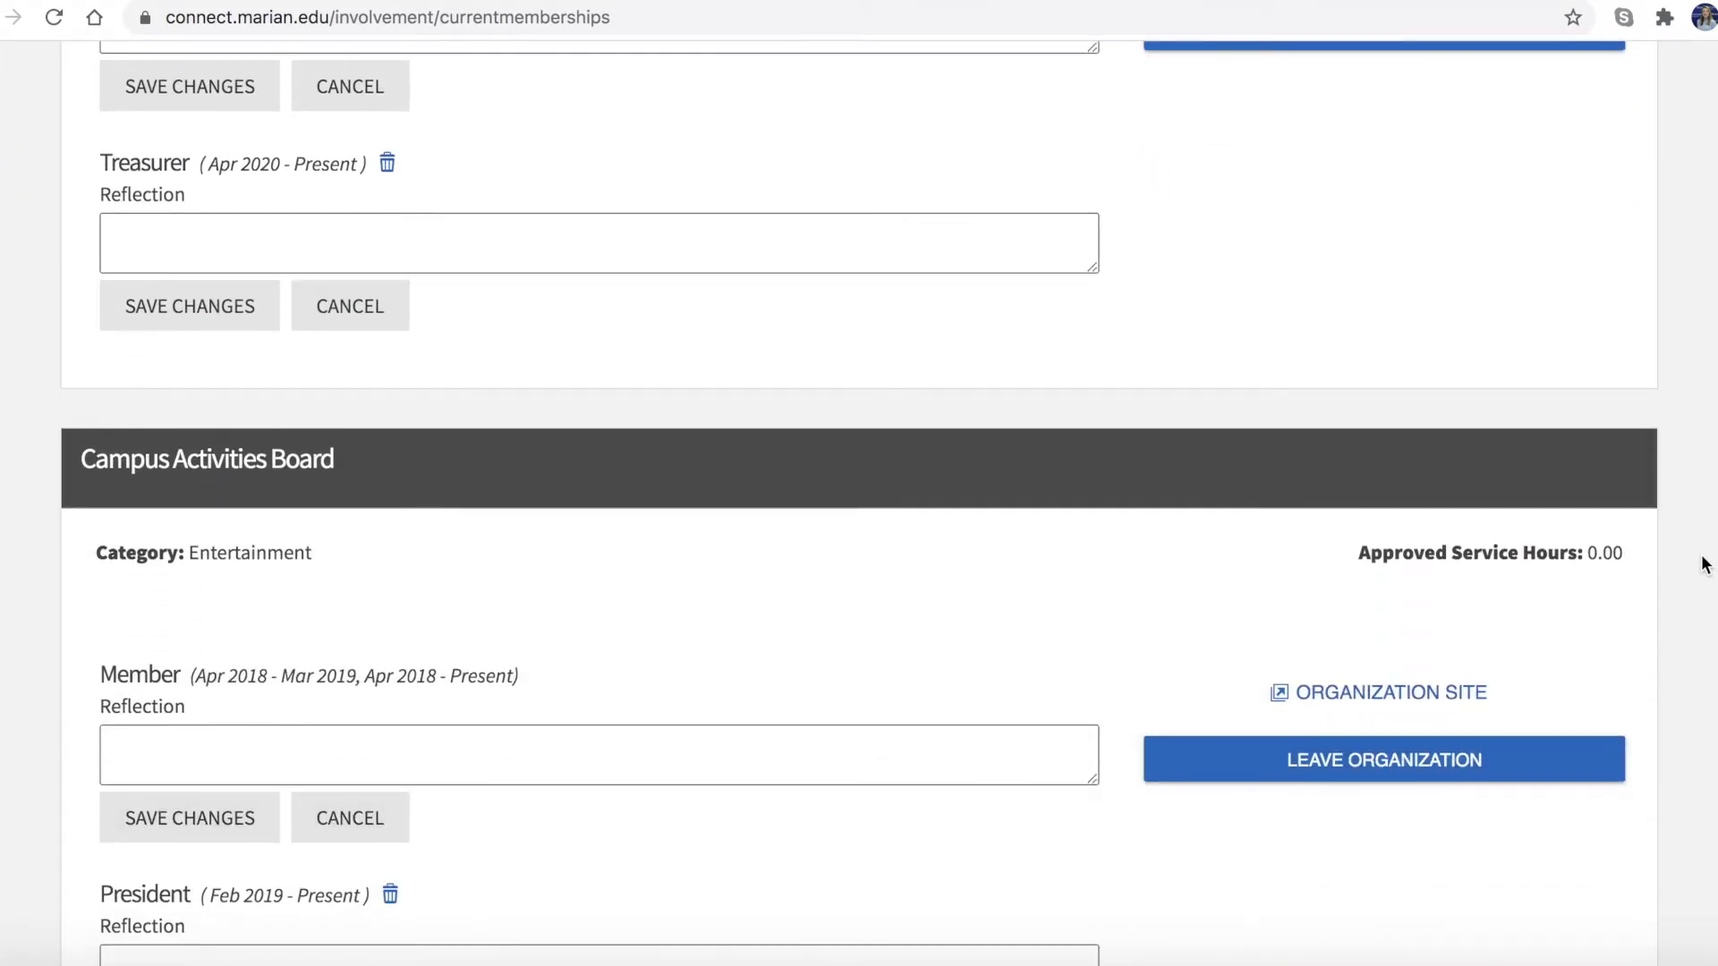
{"action": "scroll", "coordinate": [1704, 564], "scroll_direction": "down", "scroll_amount": 5}
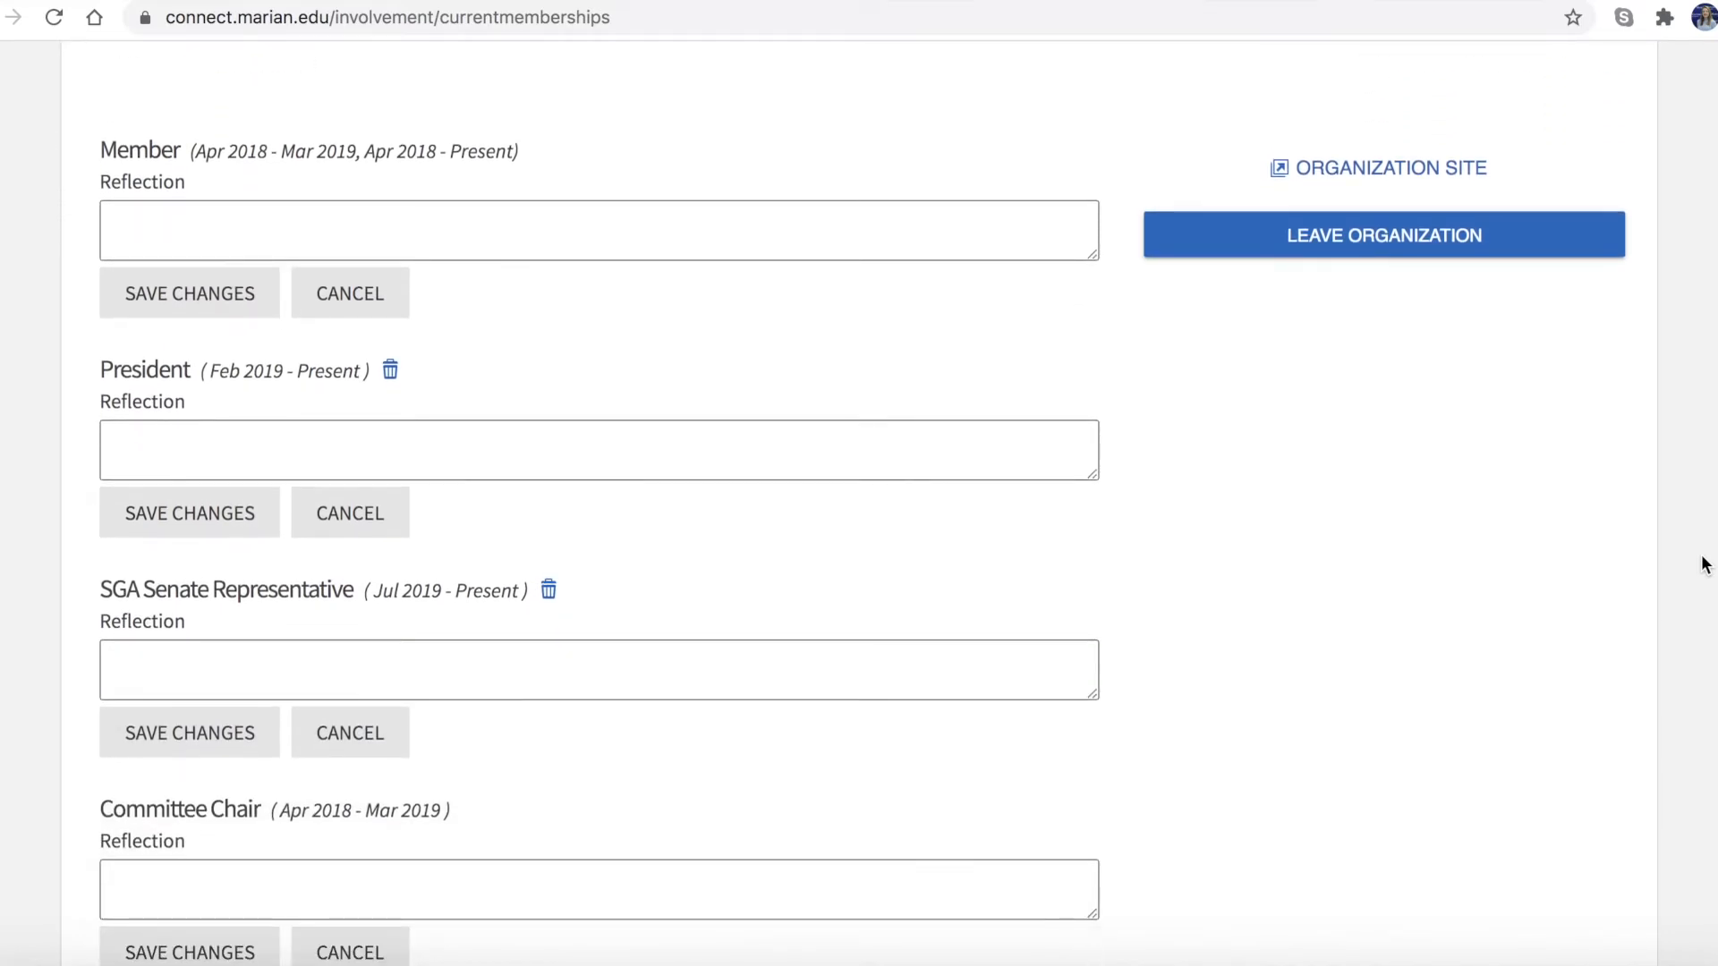
{"action": "scroll", "coordinate": [1705, 563], "scroll_direction": "up", "scroll_amount": 2}
{"action": "scroll", "coordinate": [1705, 564], "scroll_direction": "up", "scroll_amount": 7}
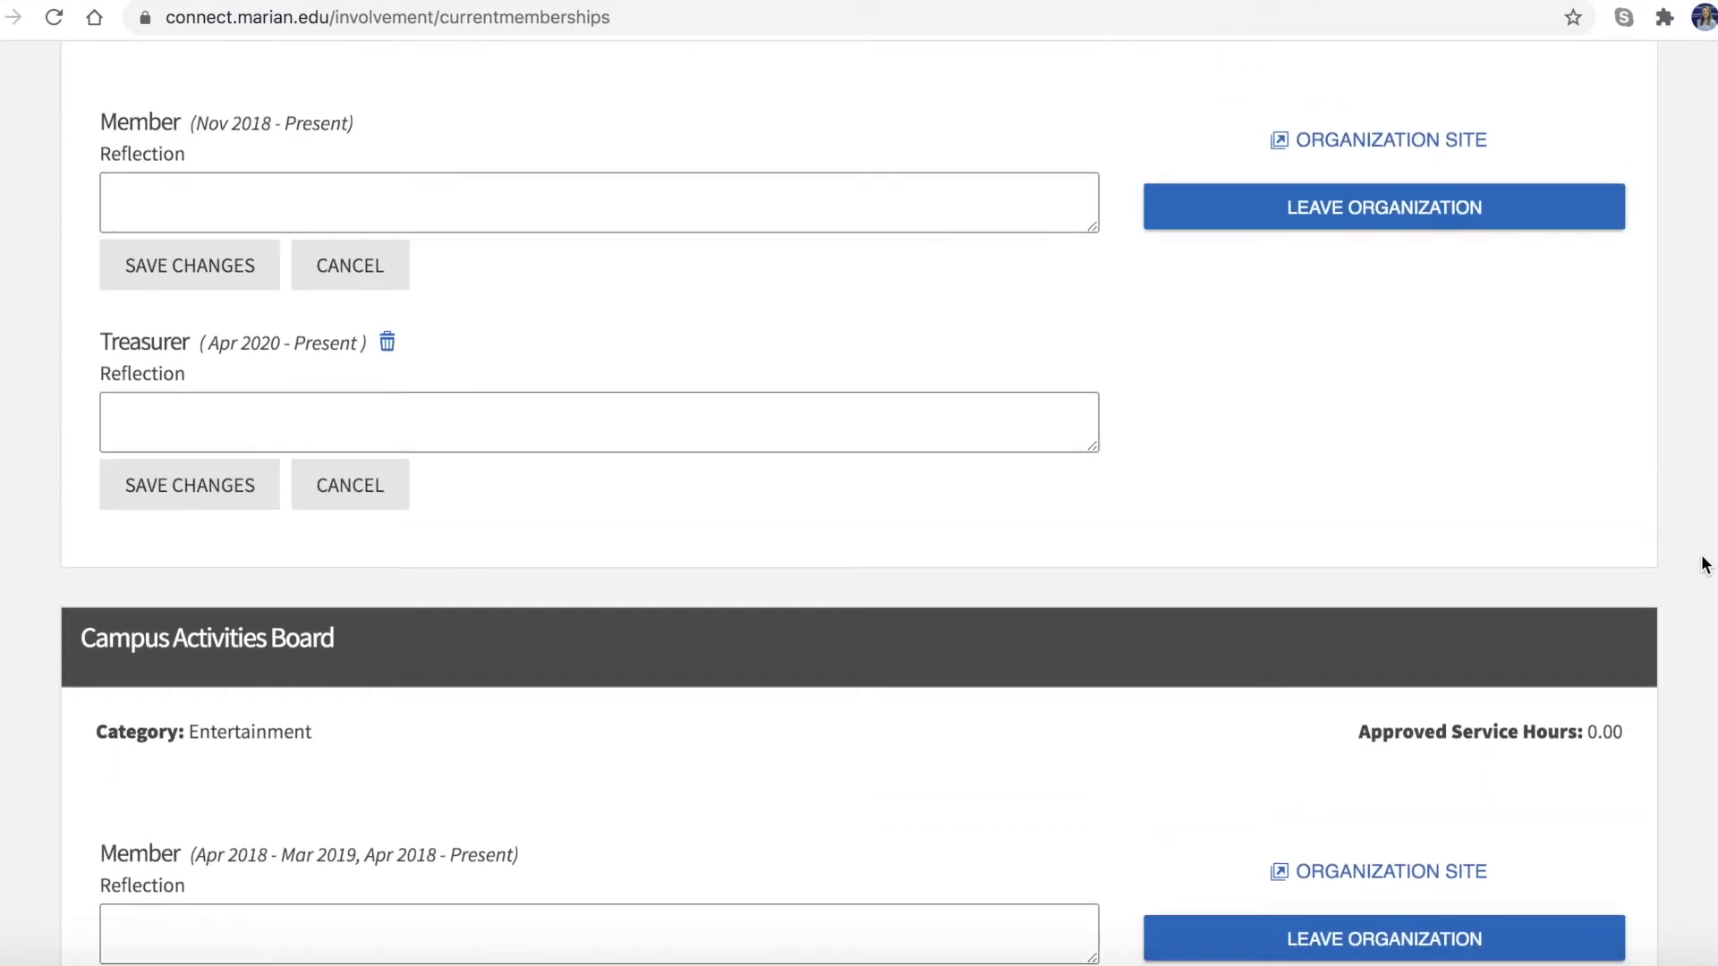
{"action": "scroll", "coordinate": [1705, 563], "scroll_direction": "up", "scroll_amount": 4}
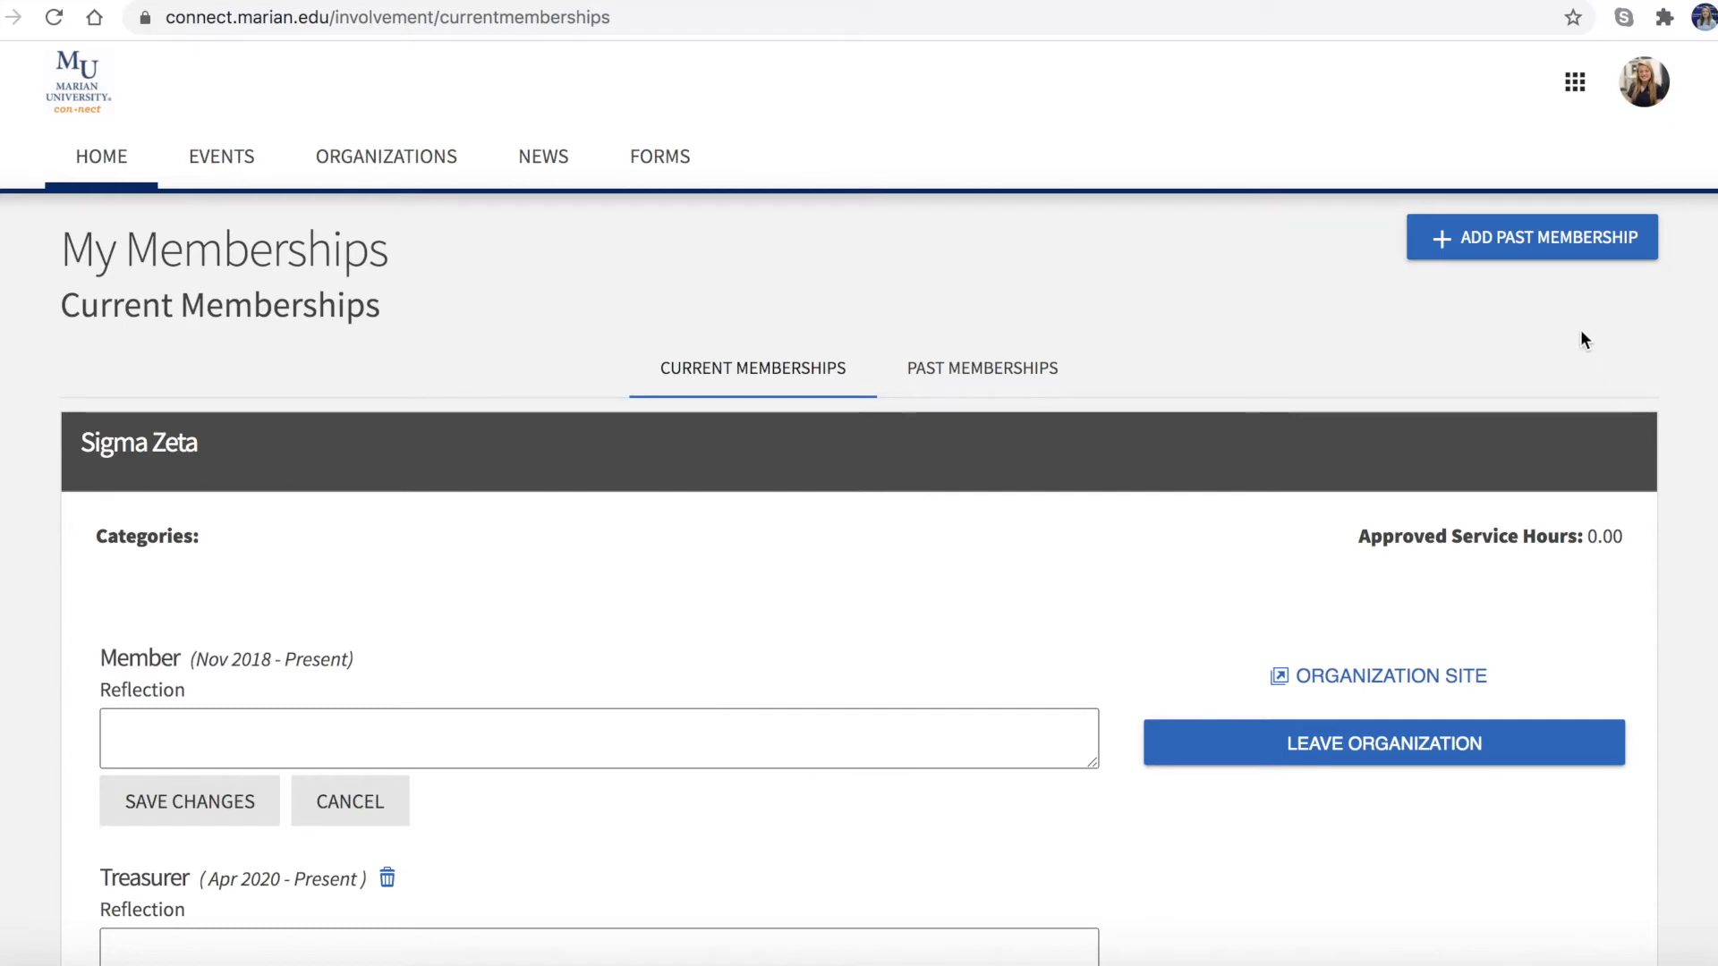
- Open the form for adding a past membership, review its fields, and return to the current memberships without submitting
{"action": "left_click", "coordinate": [1537, 251]}
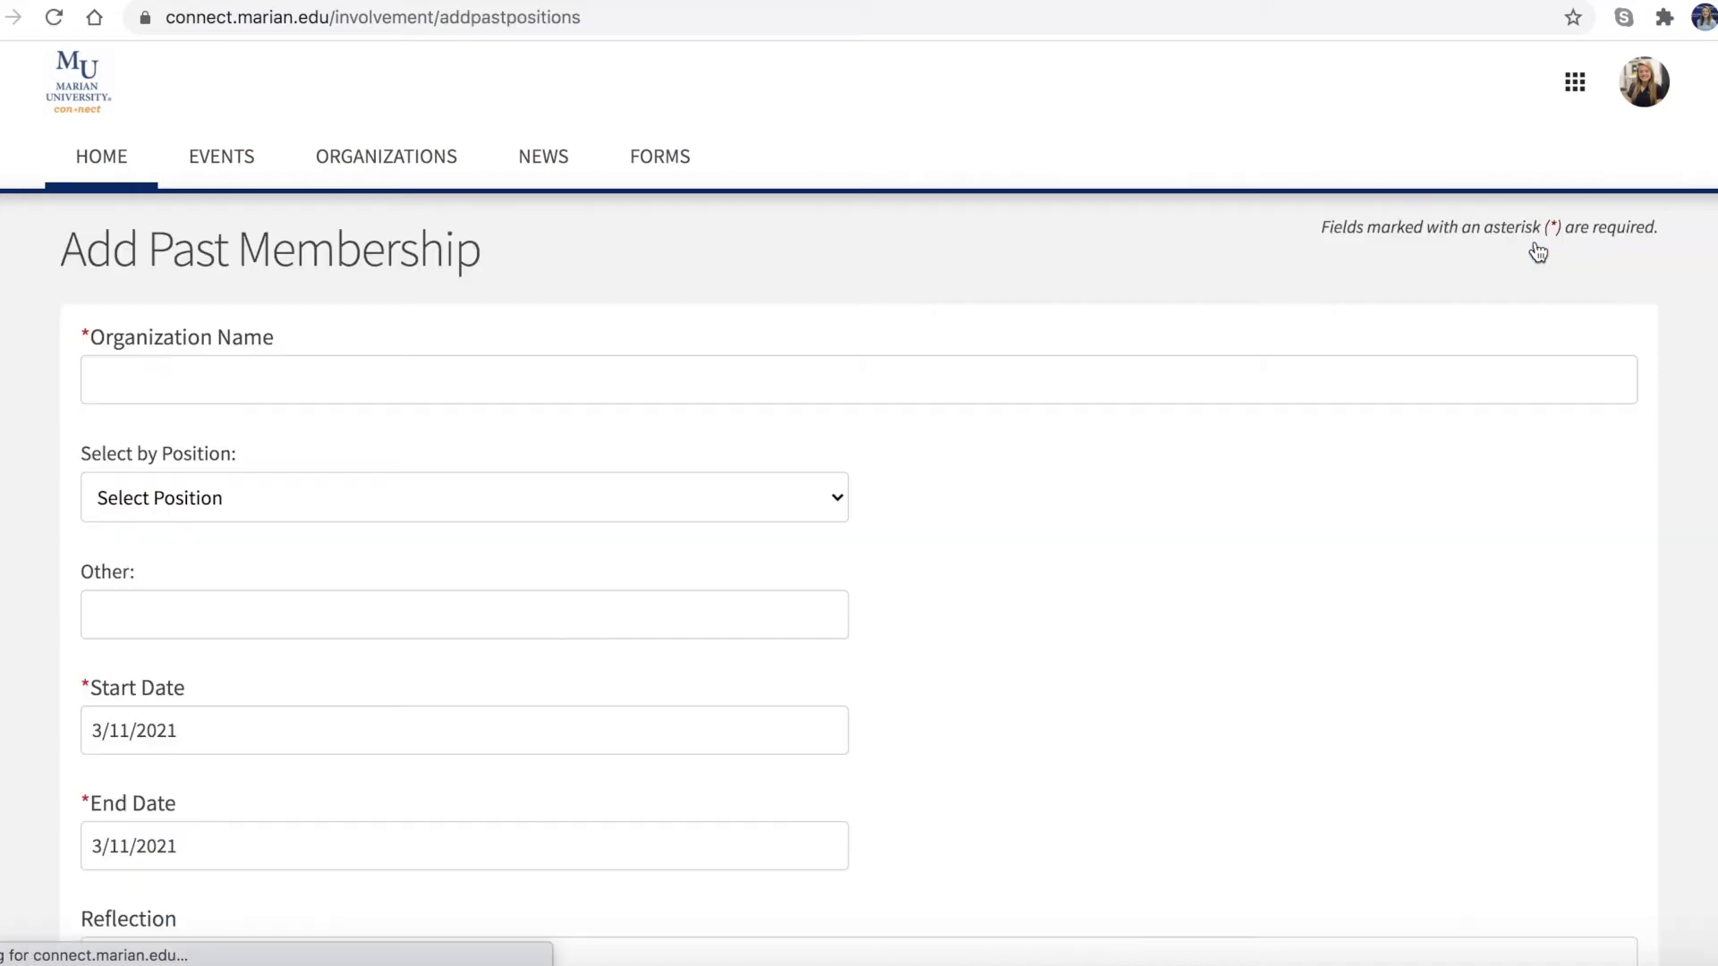
{"action": "scroll", "coordinate": [1267, 669], "scroll_direction": "down", "scroll_amount": 2}
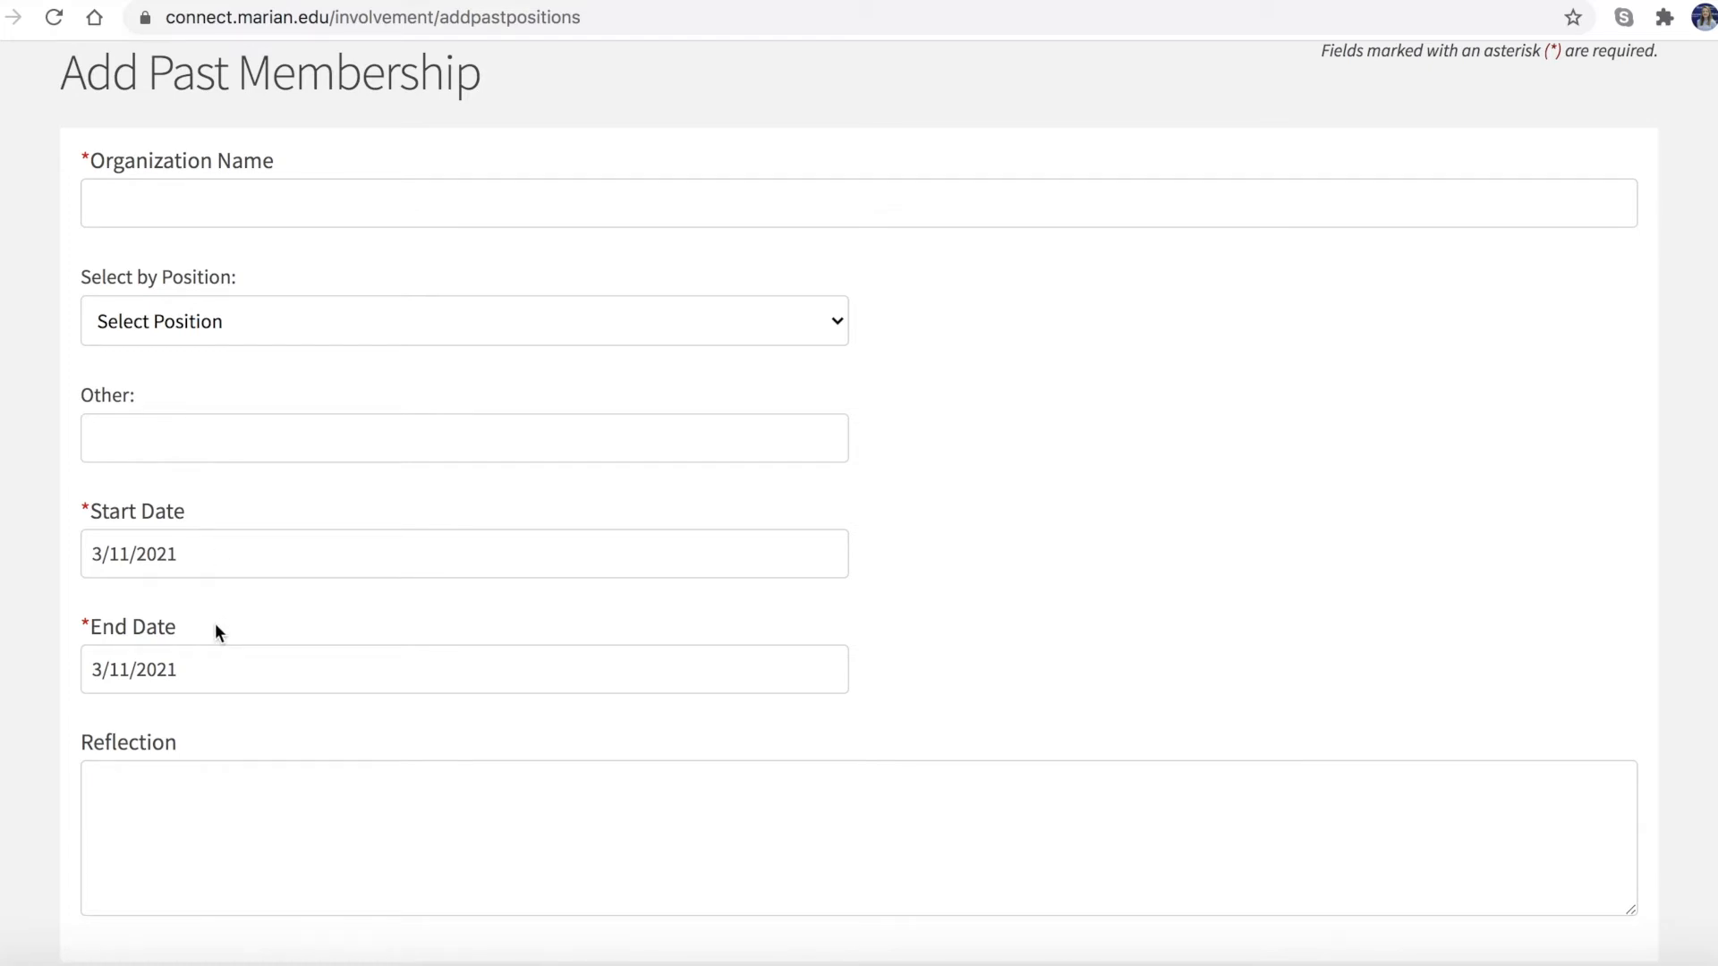
{"action": "scroll", "coordinate": [215, 623], "scroll_direction": "down", "scroll_amount": 2}
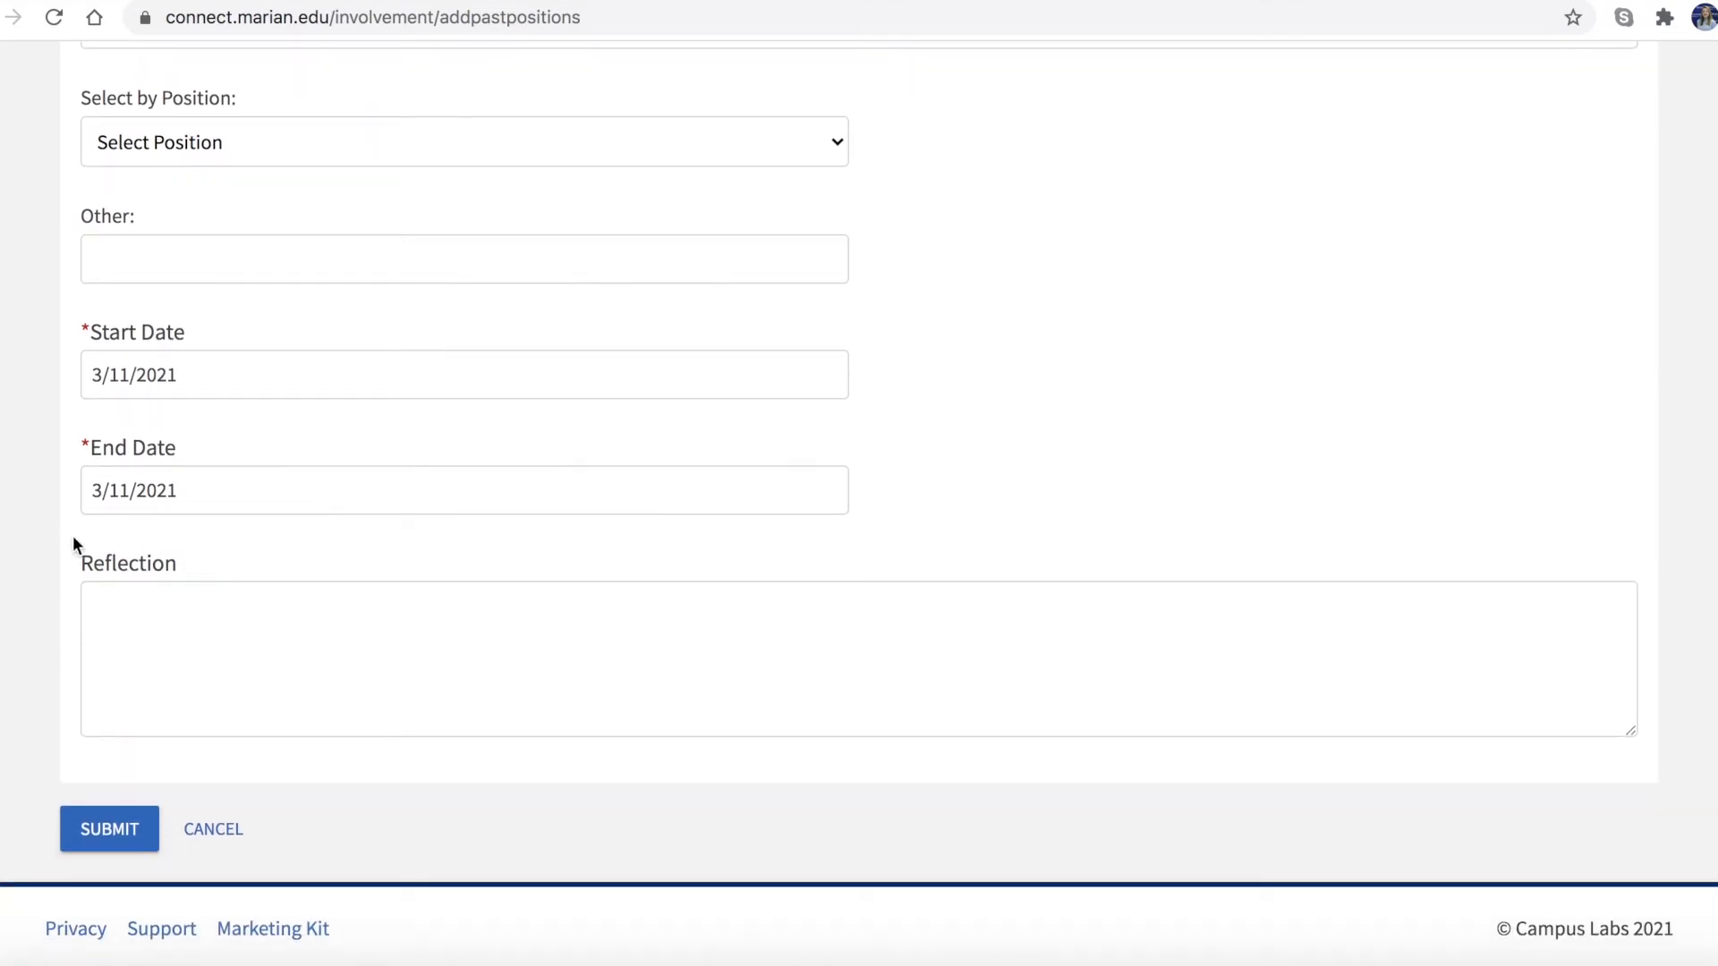
{"action": "scroll", "coordinate": [69, 543], "scroll_direction": "up", "scroll_amount": 4}
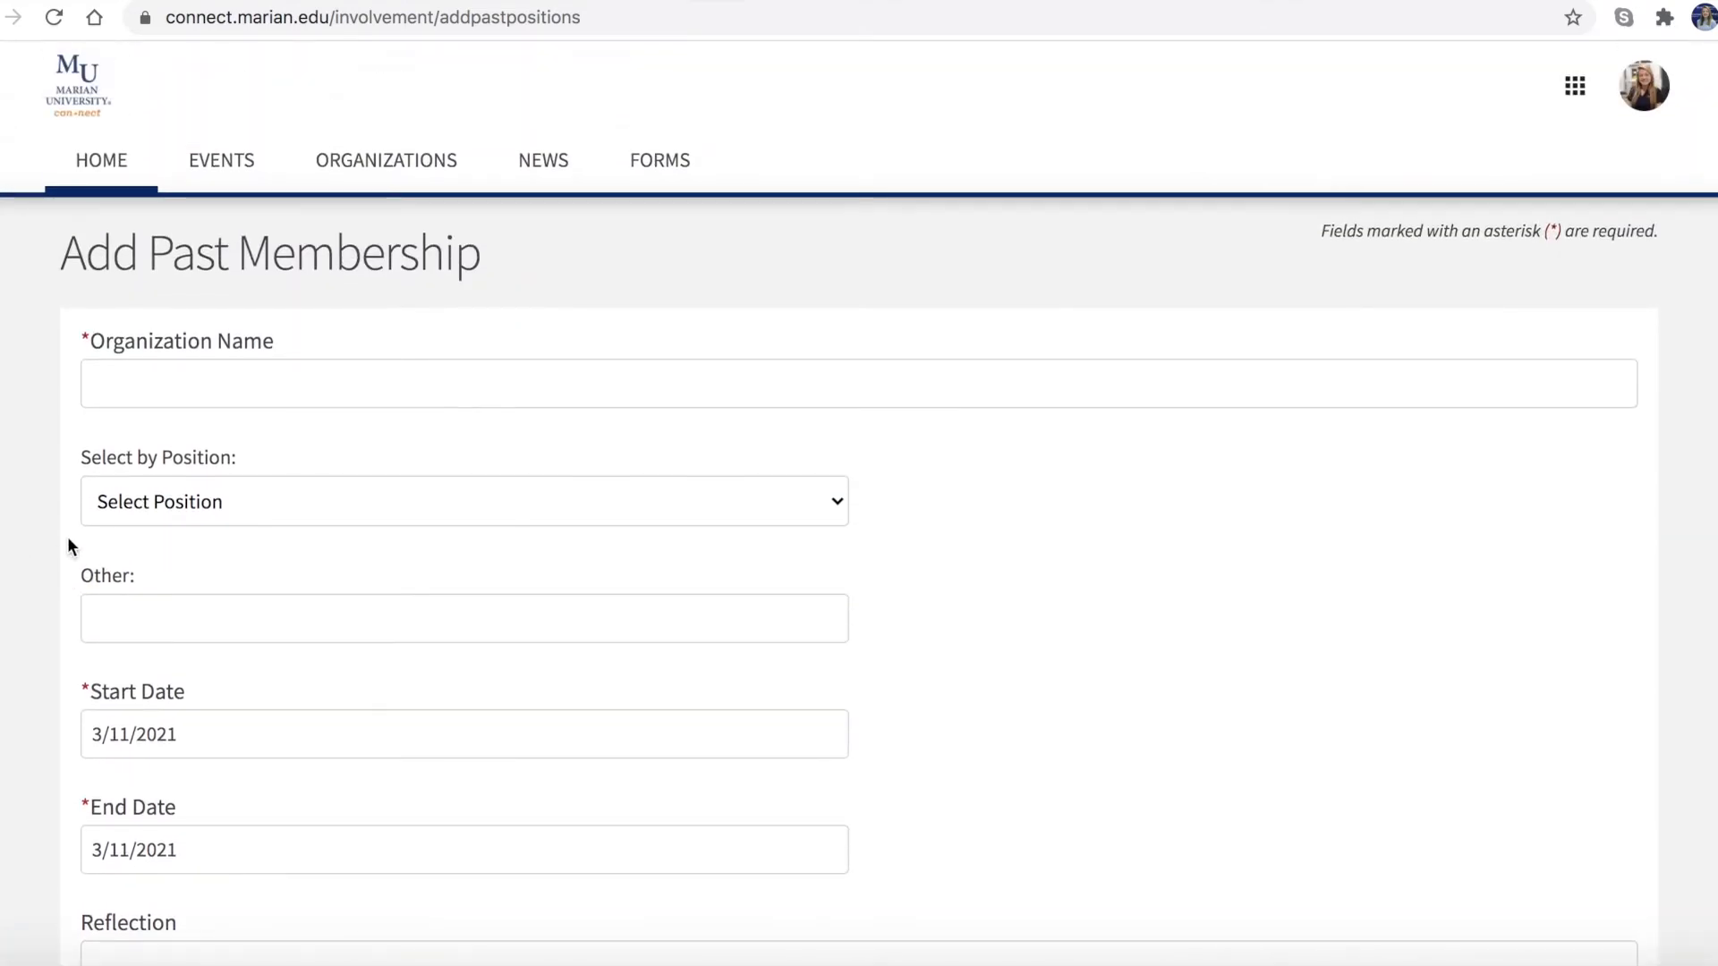
{"action": "scroll", "coordinate": [69, 542], "scroll_direction": "left", "scroll_amount": 5}
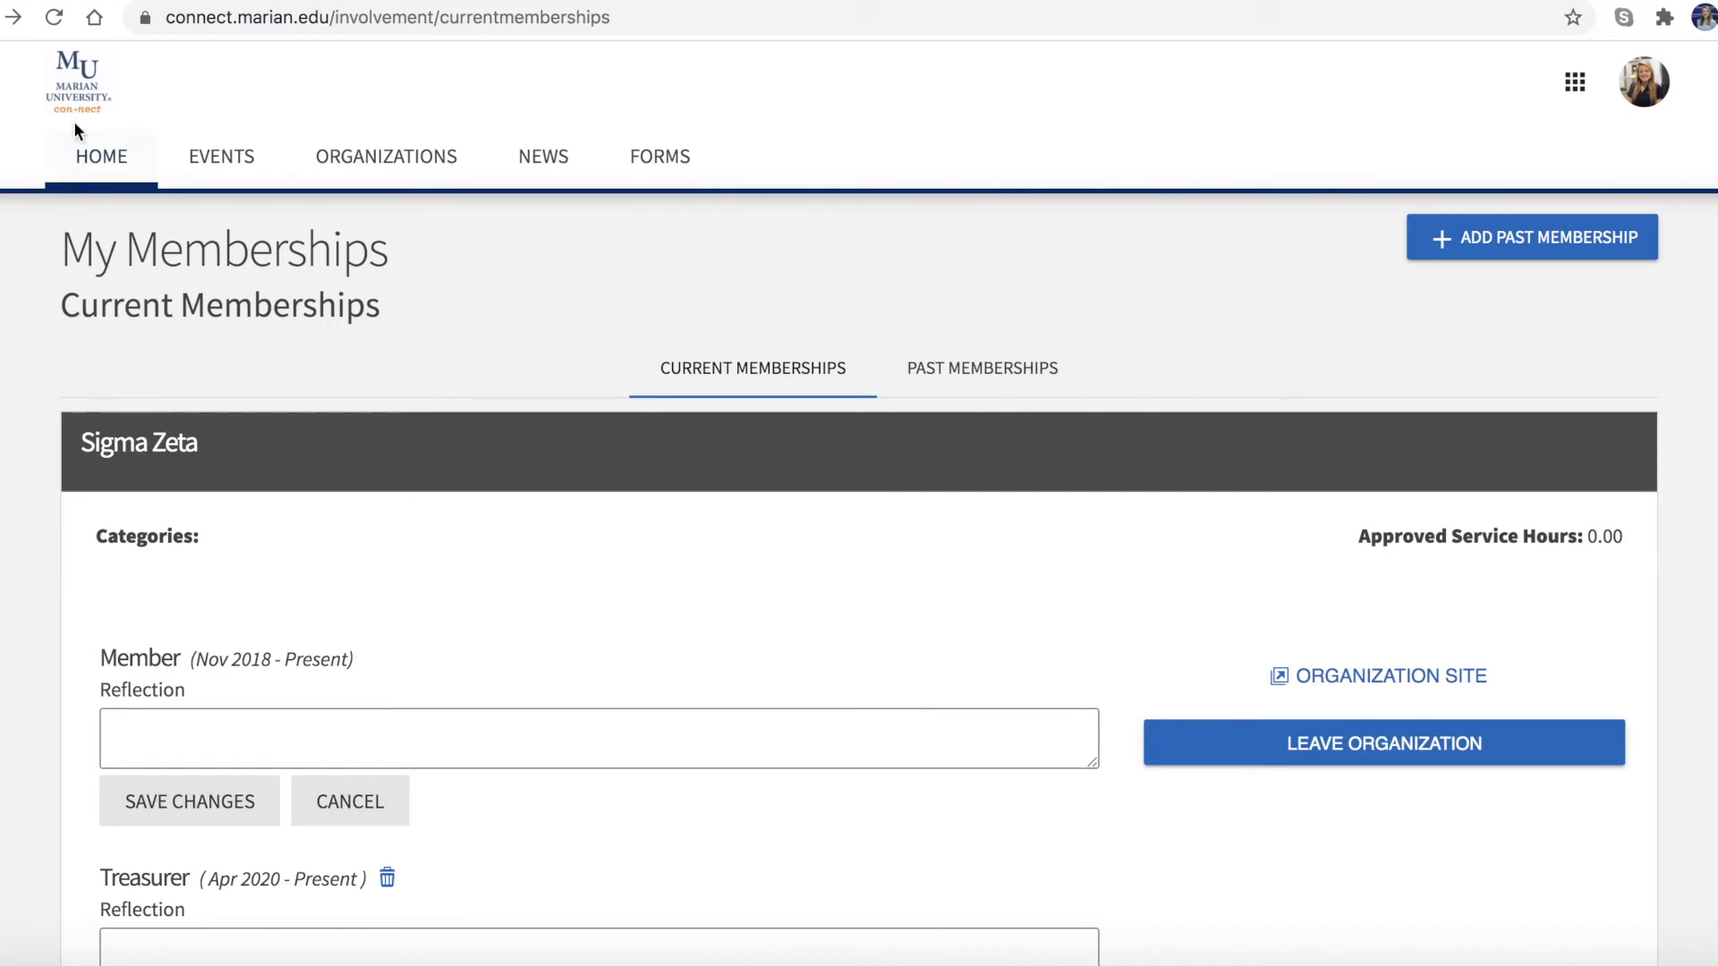
- Go through the home page to the organizations list and open the Alpha Delta Gamma National Fraternity page
{"action": "left_click", "coordinate": [79, 93]}
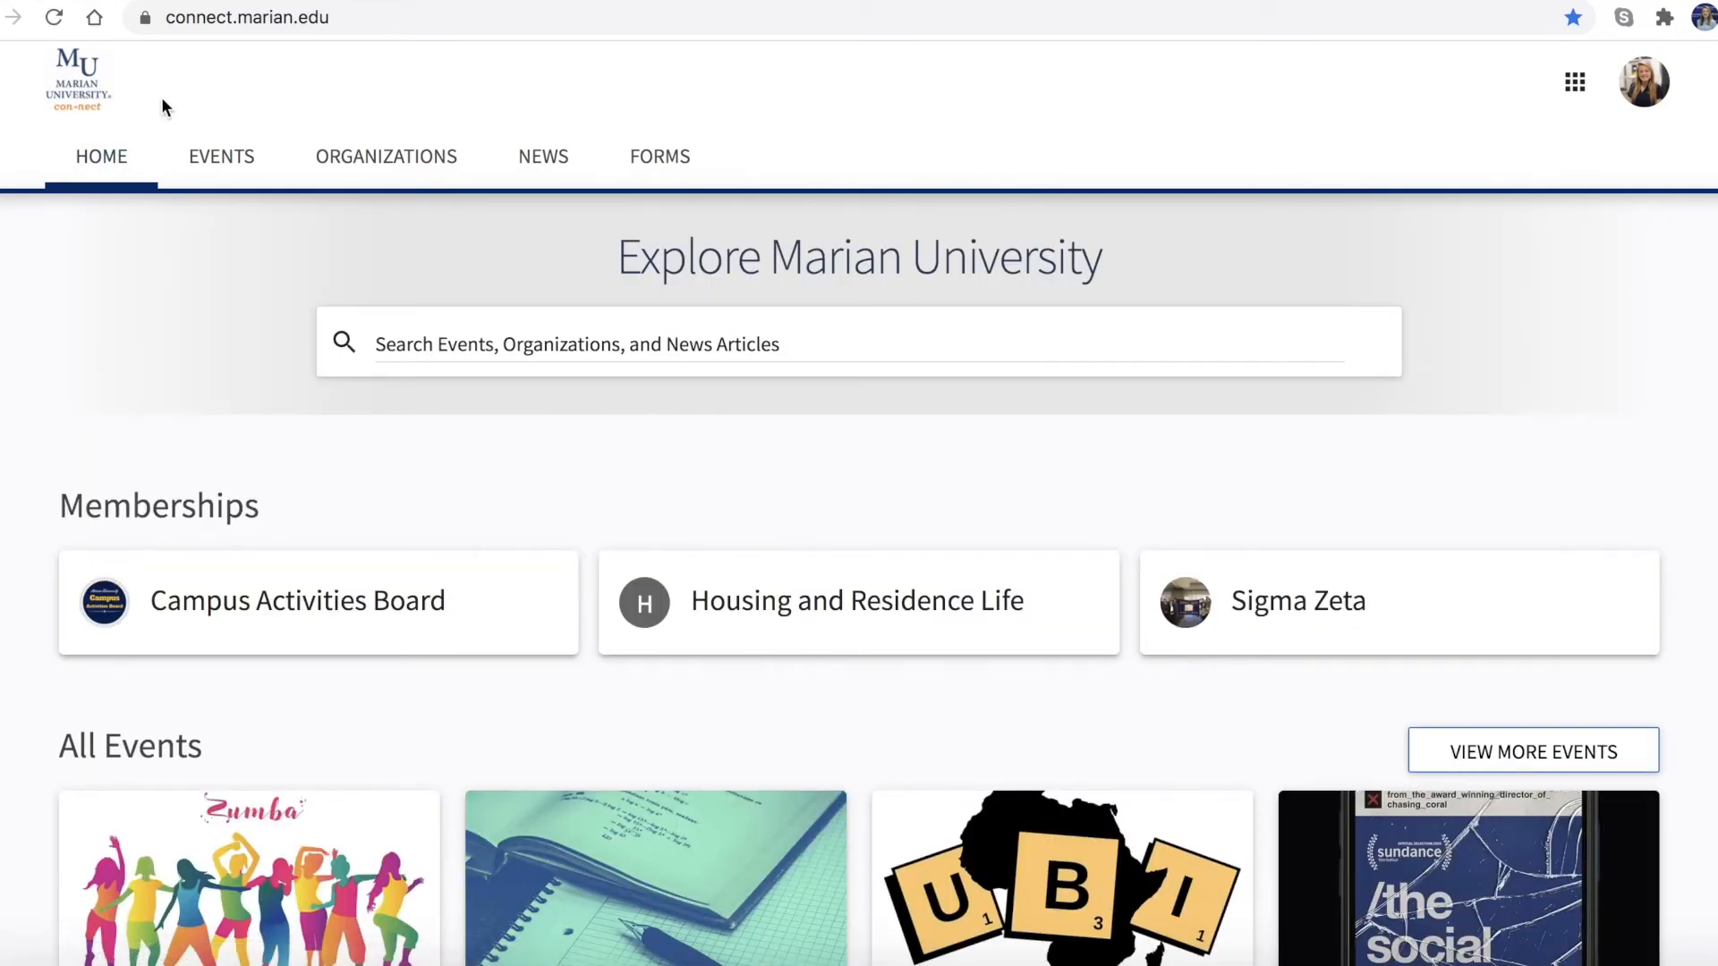
{"action": "left_click", "coordinate": [343, 163]}
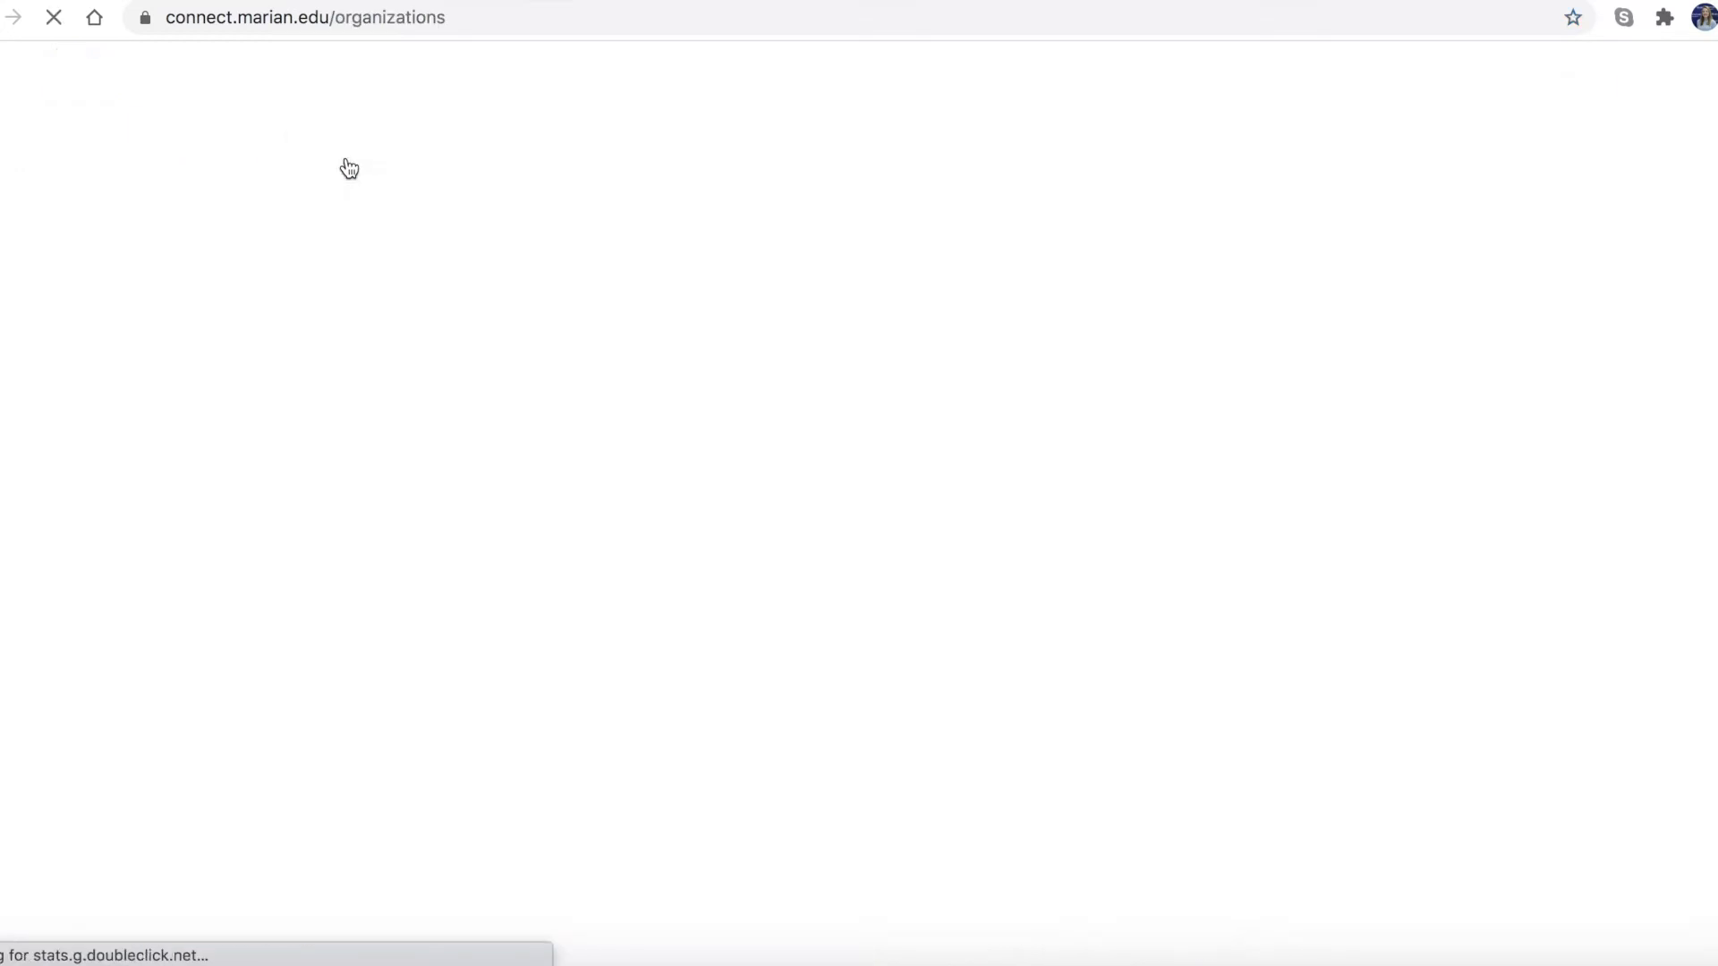
{"action": "scroll", "coordinate": [448, 346], "scroll_direction": "down", "scroll_amount": 1}
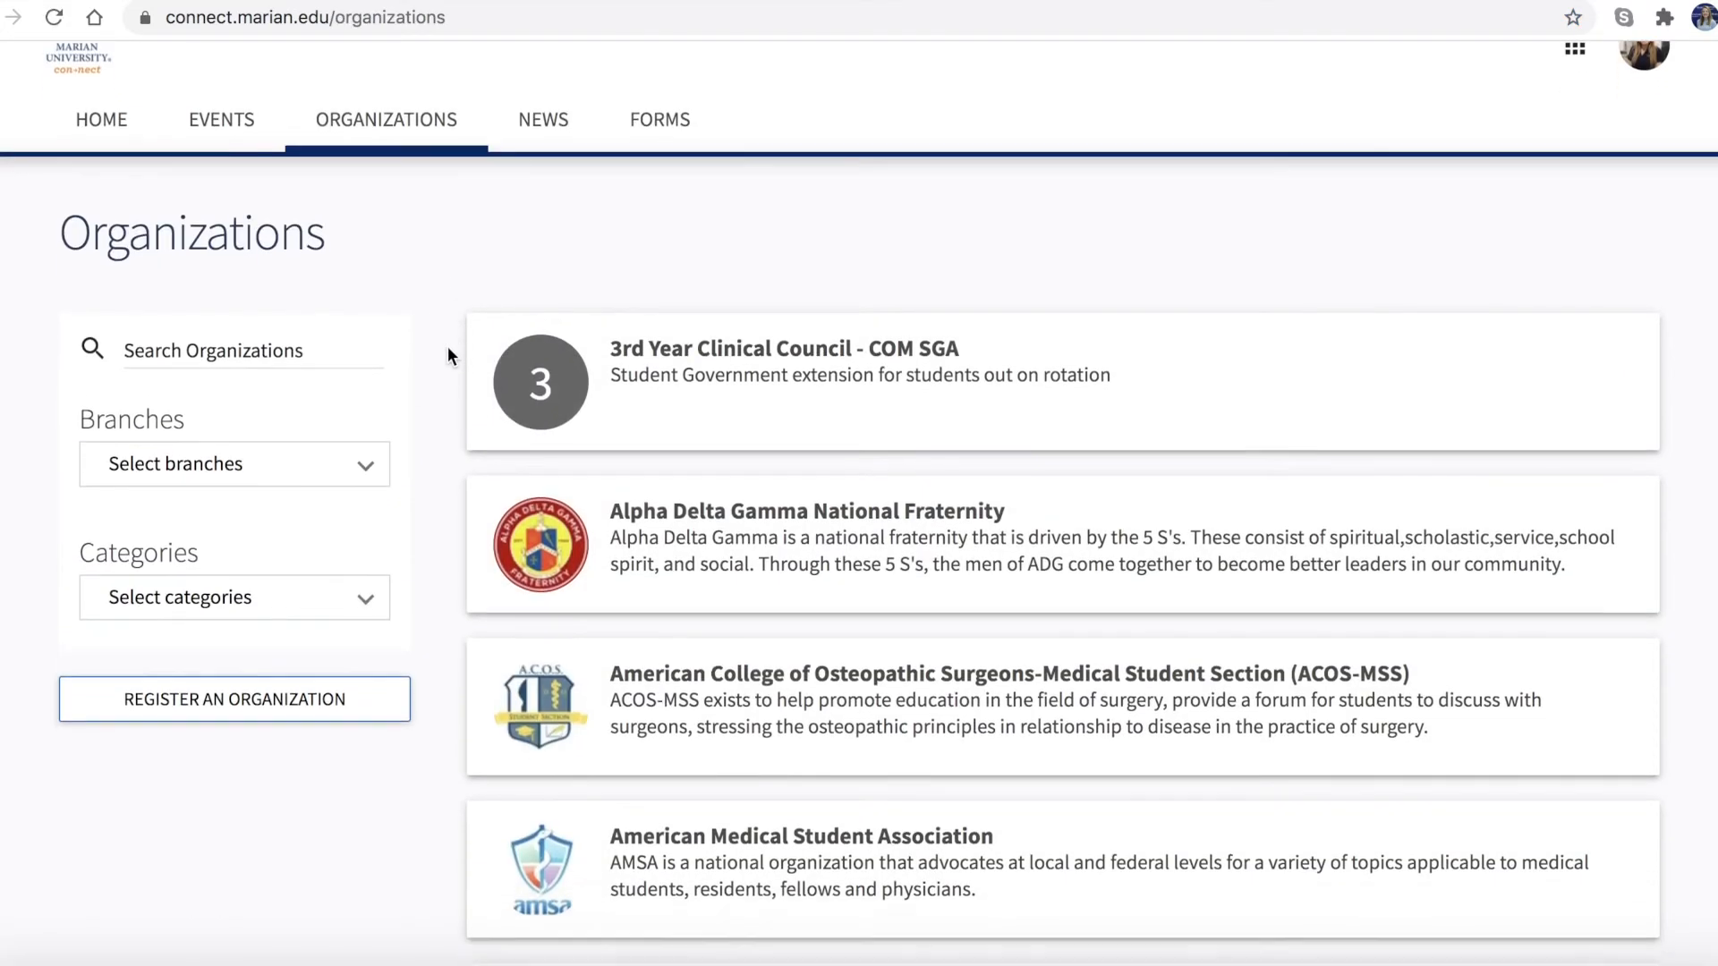
{"action": "scroll", "coordinate": [447, 348], "scroll_direction": "down", "scroll_amount": 2}
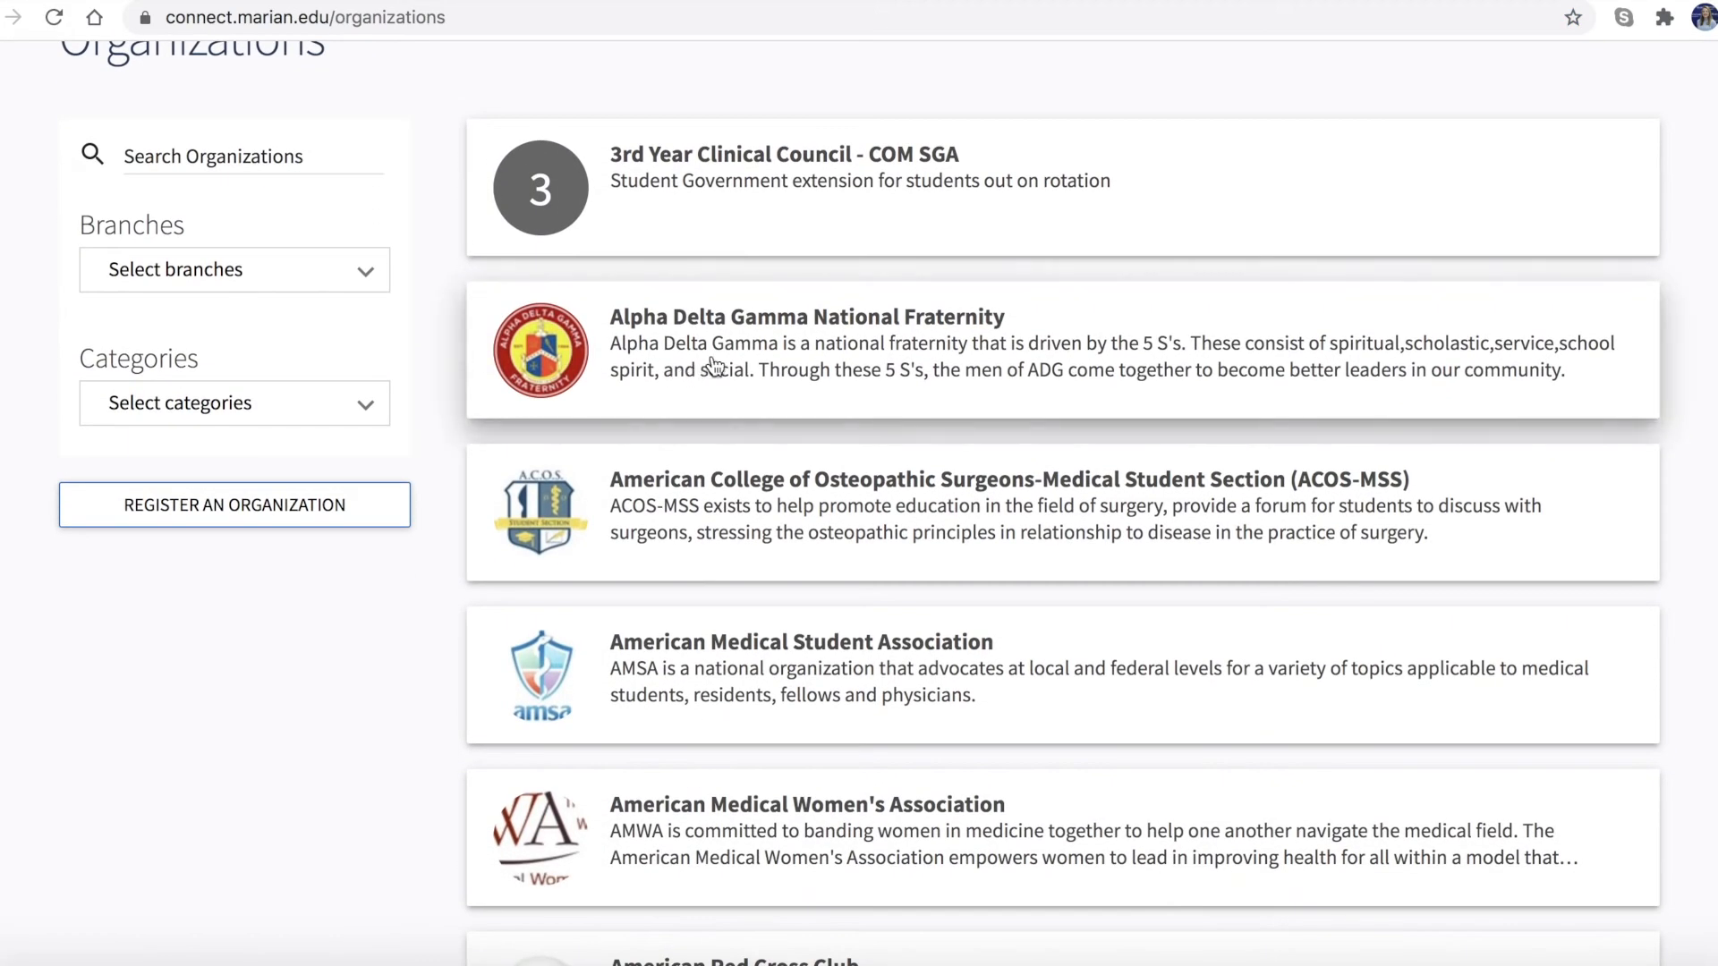
{"action": "left_click", "coordinate": [711, 364]}
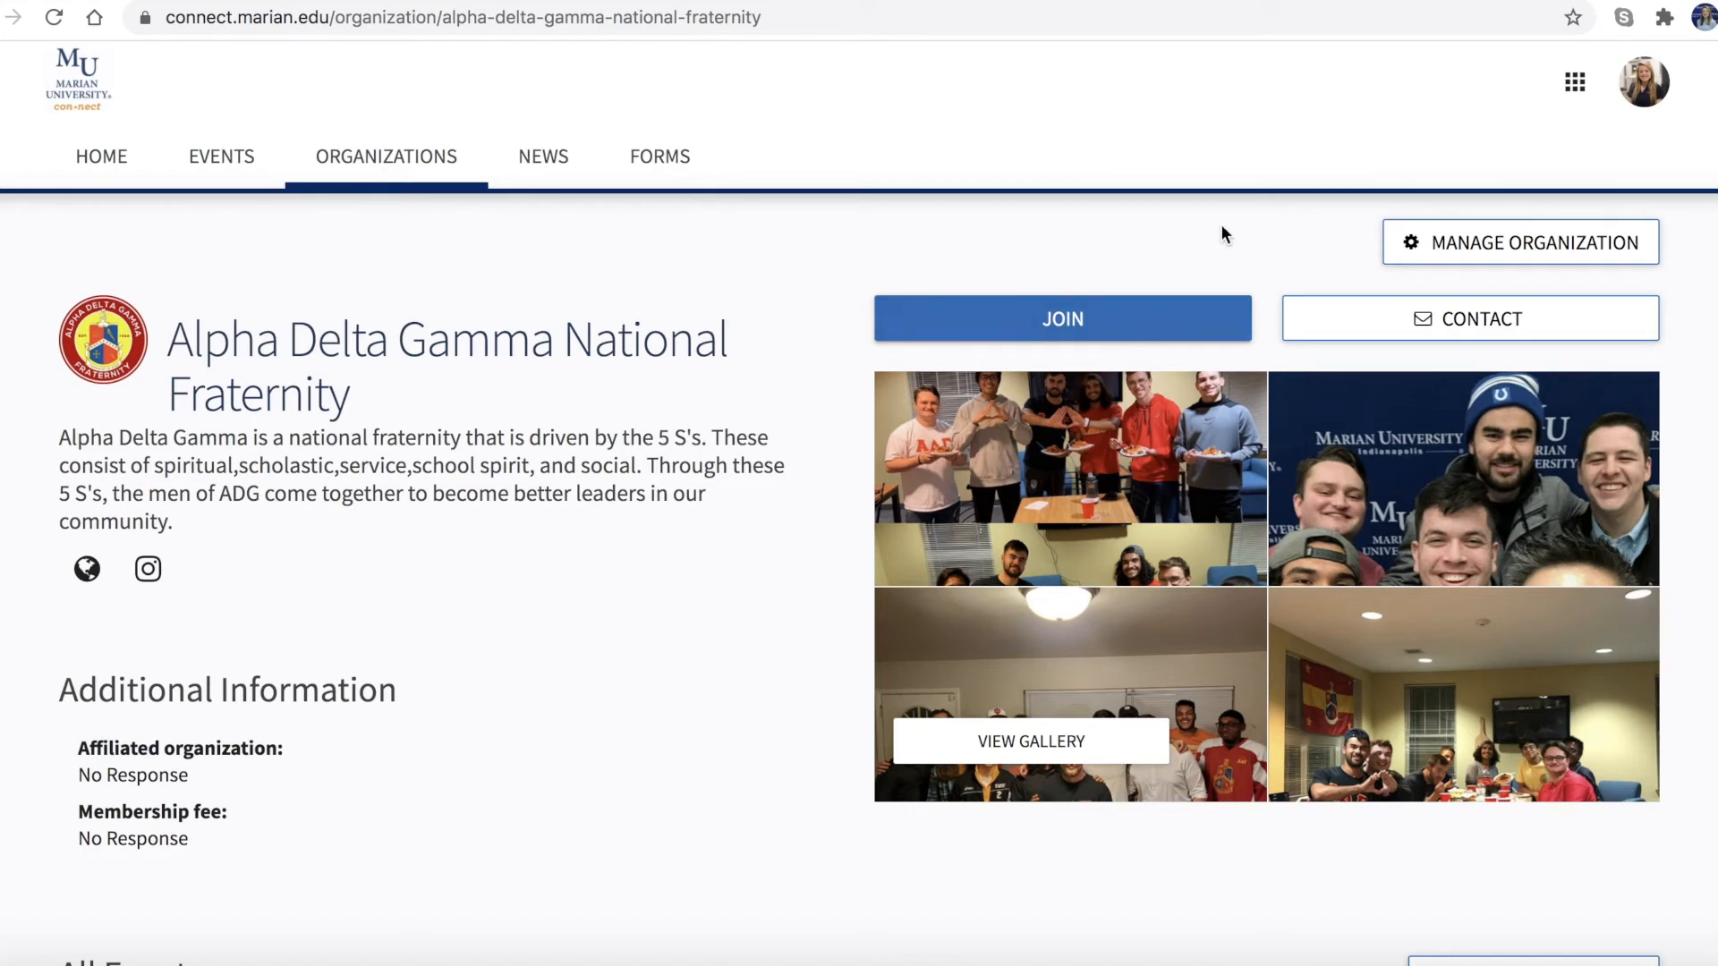
- Open the account's experiences and start a new experience of the Internships type
{"action": "left_click", "coordinate": [1645, 82]}
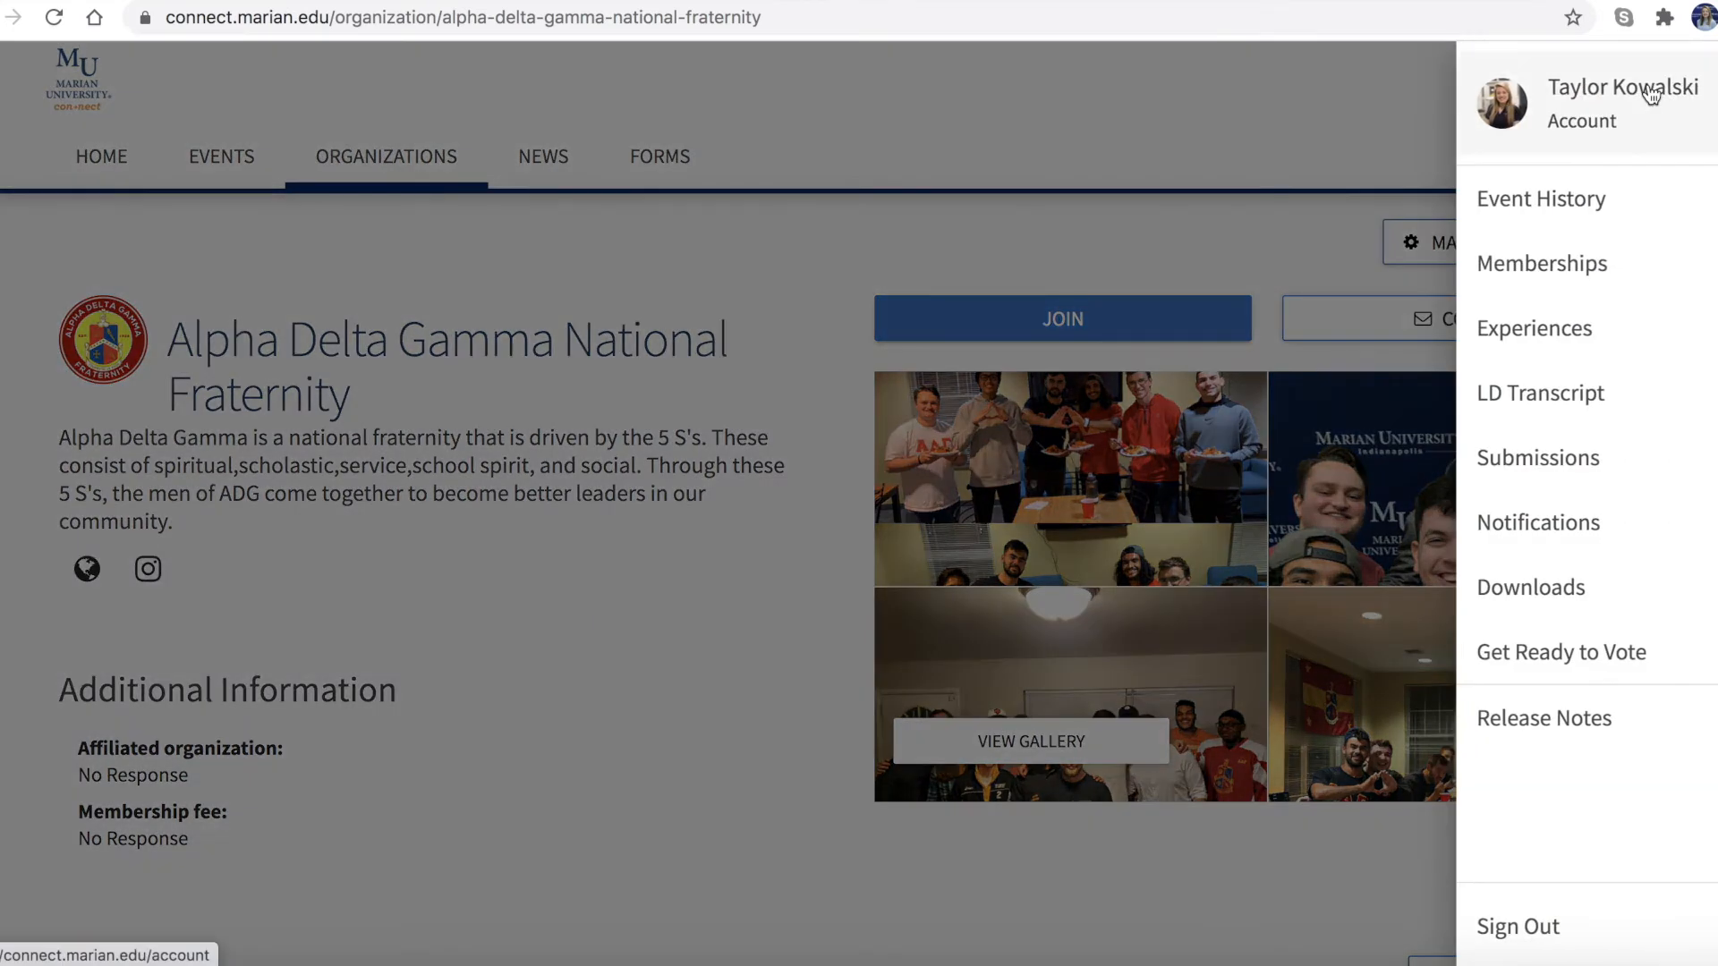
{"action": "left_click", "coordinate": [1645, 344]}
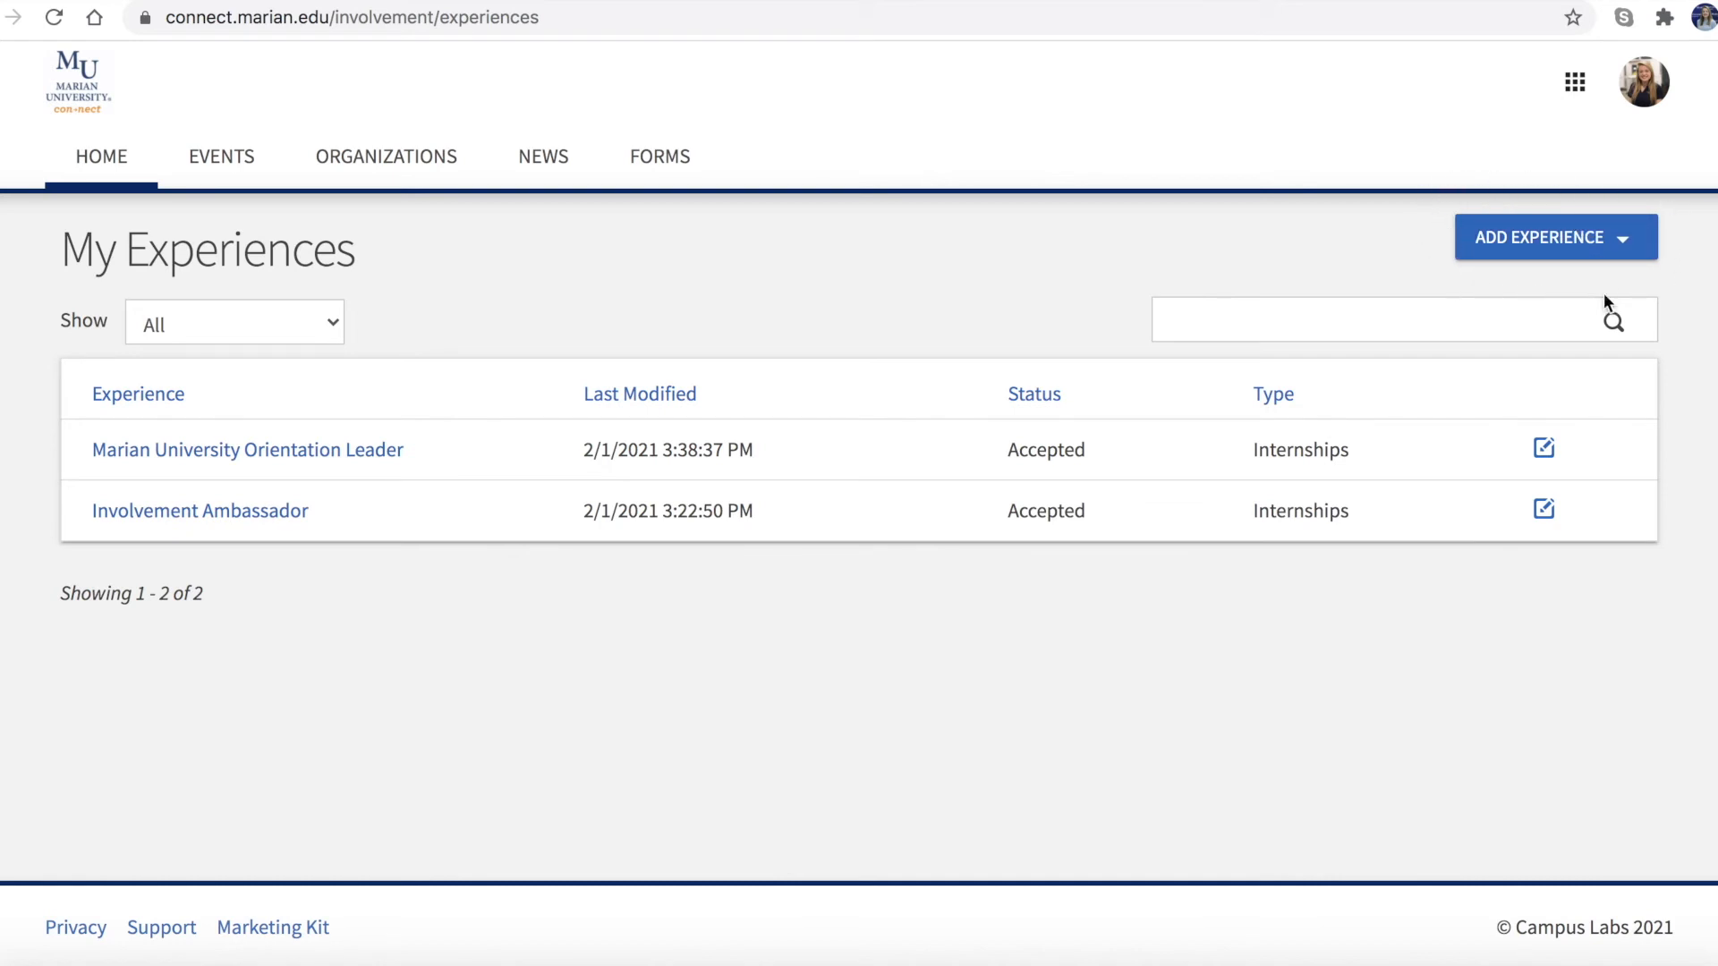
{"action": "left_click", "coordinate": [1623, 249]}
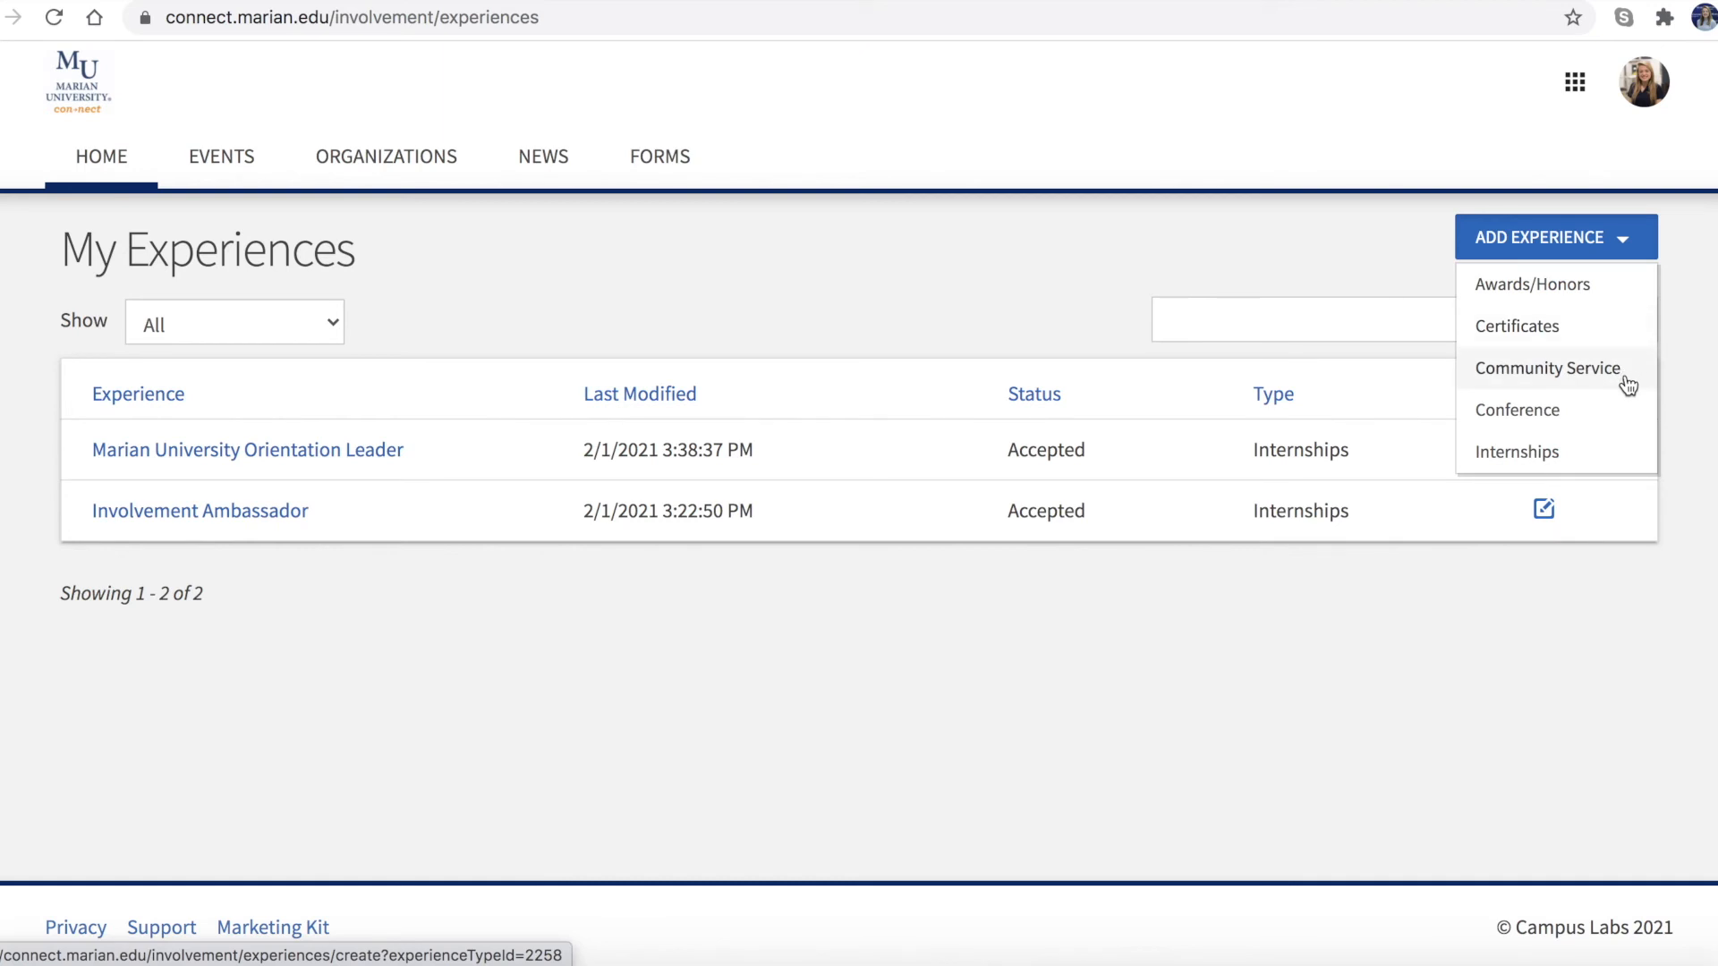
{"action": "left_click", "coordinate": [1586, 449]}
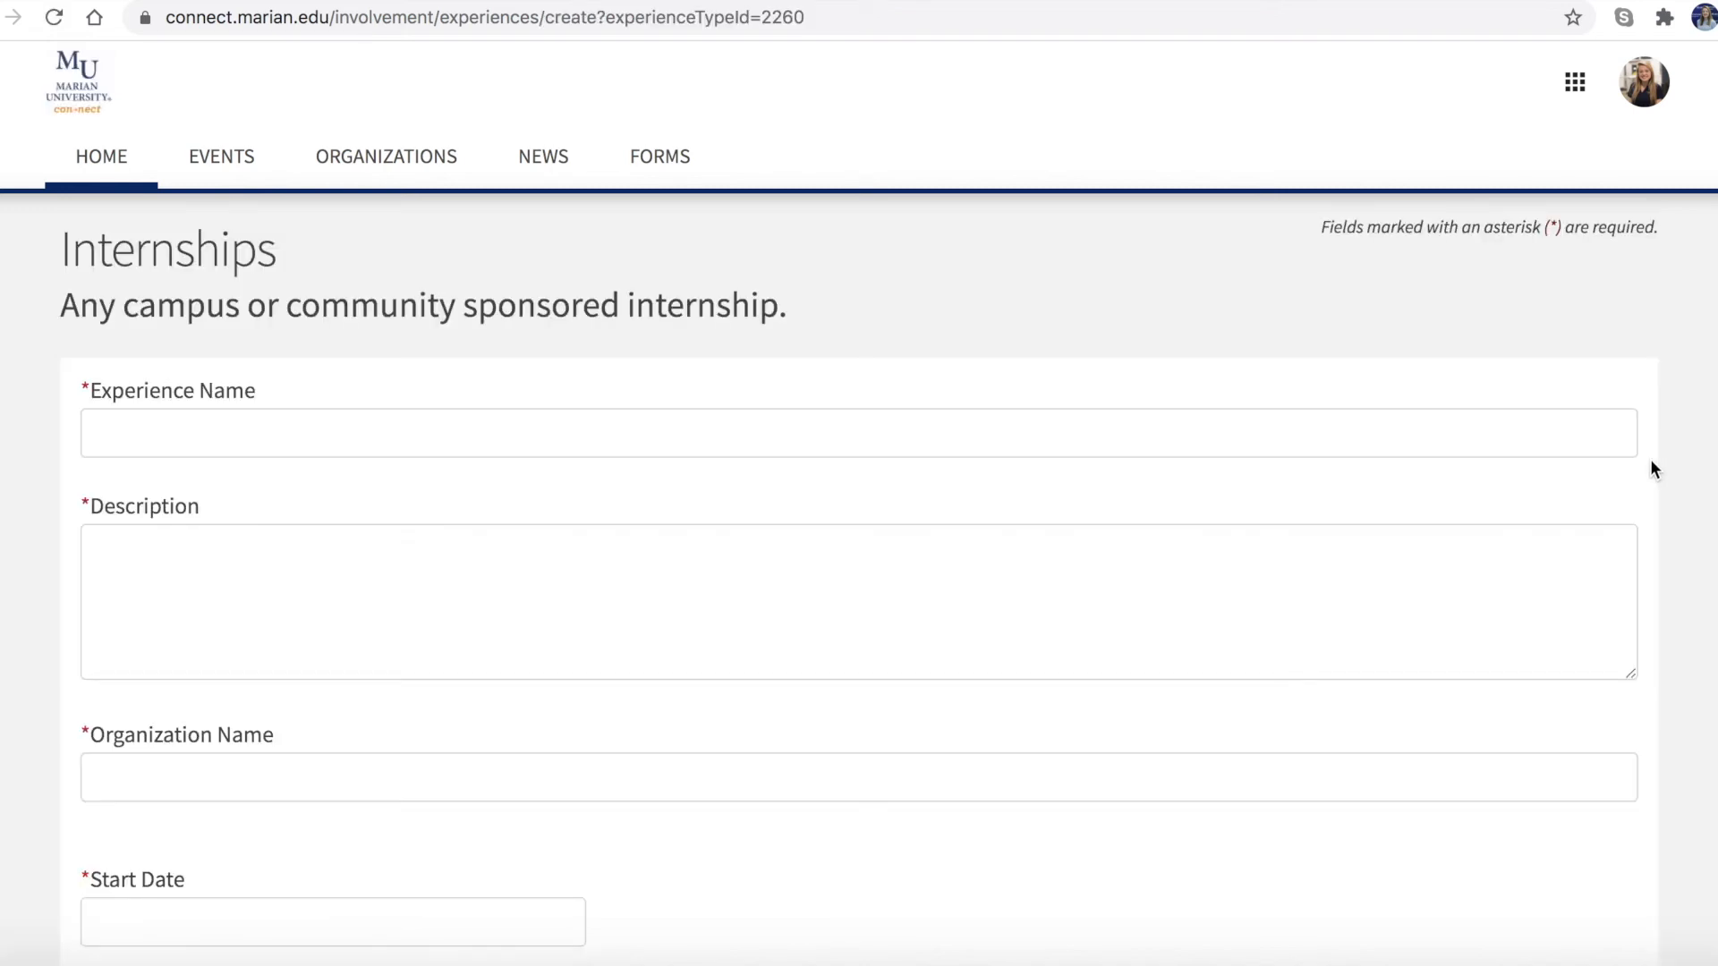
- Review the internship form's required fields, from dates and hours to contact information, and cancel the form
{"action": "scroll", "coordinate": [1650, 469], "scroll_direction": "down", "scroll_amount": 2}
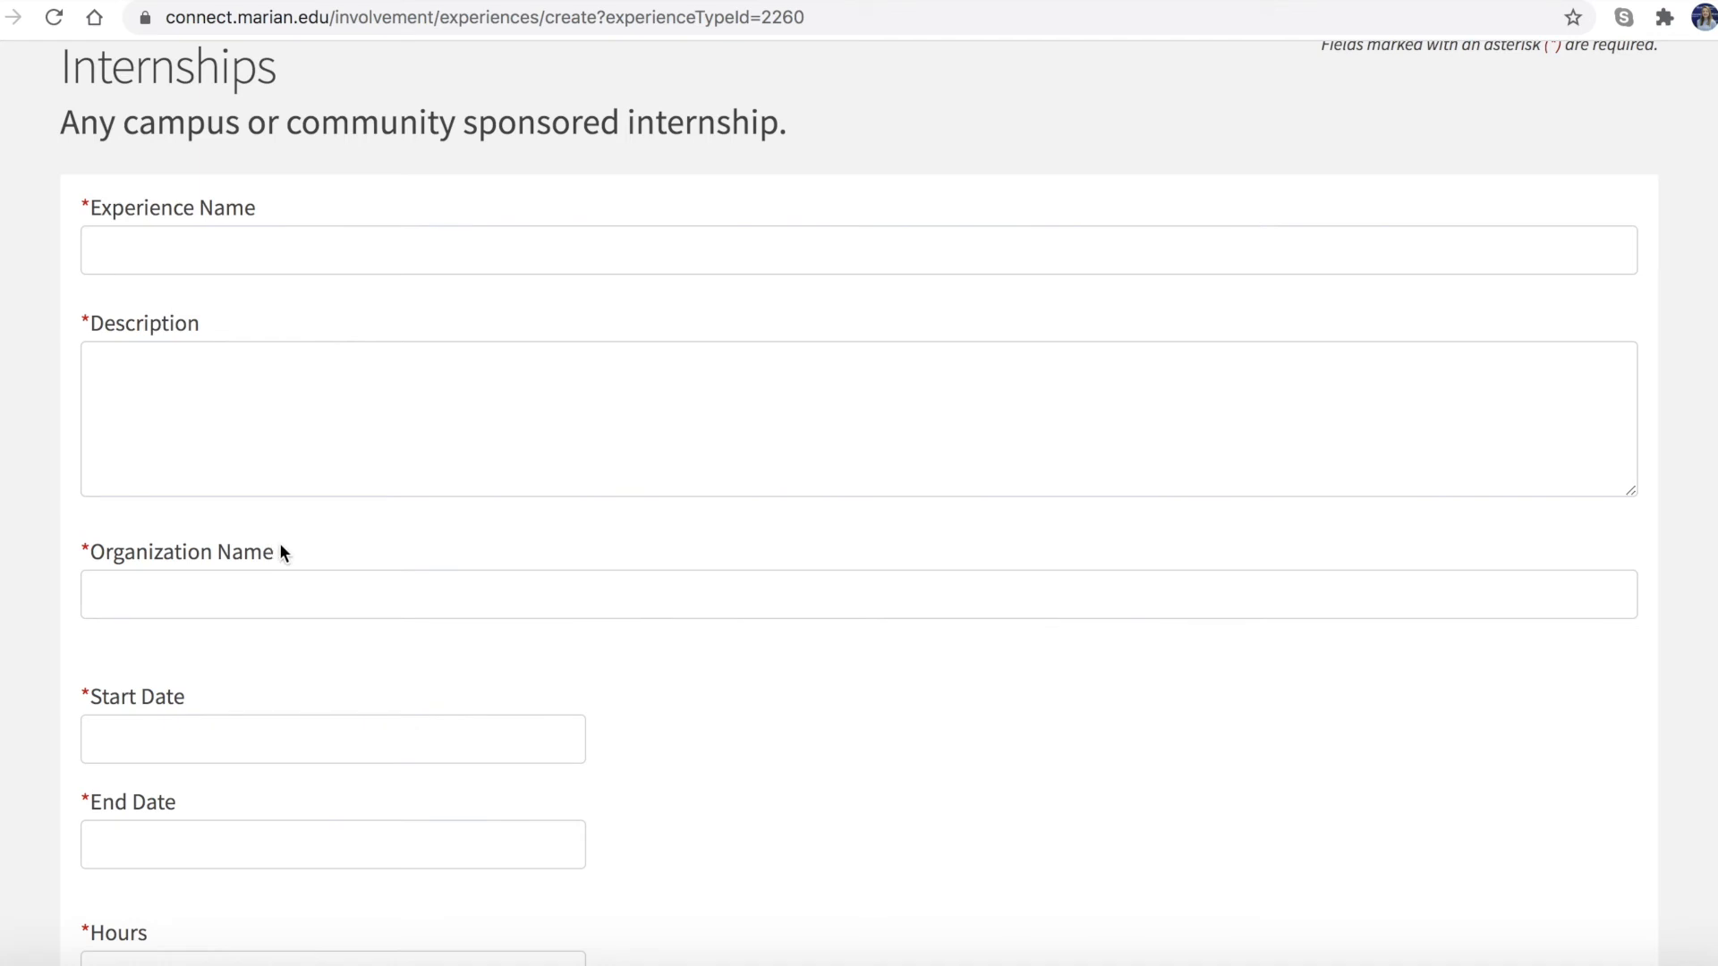
{"action": "scroll", "coordinate": [281, 545], "scroll_direction": "down", "scroll_amount": 6}
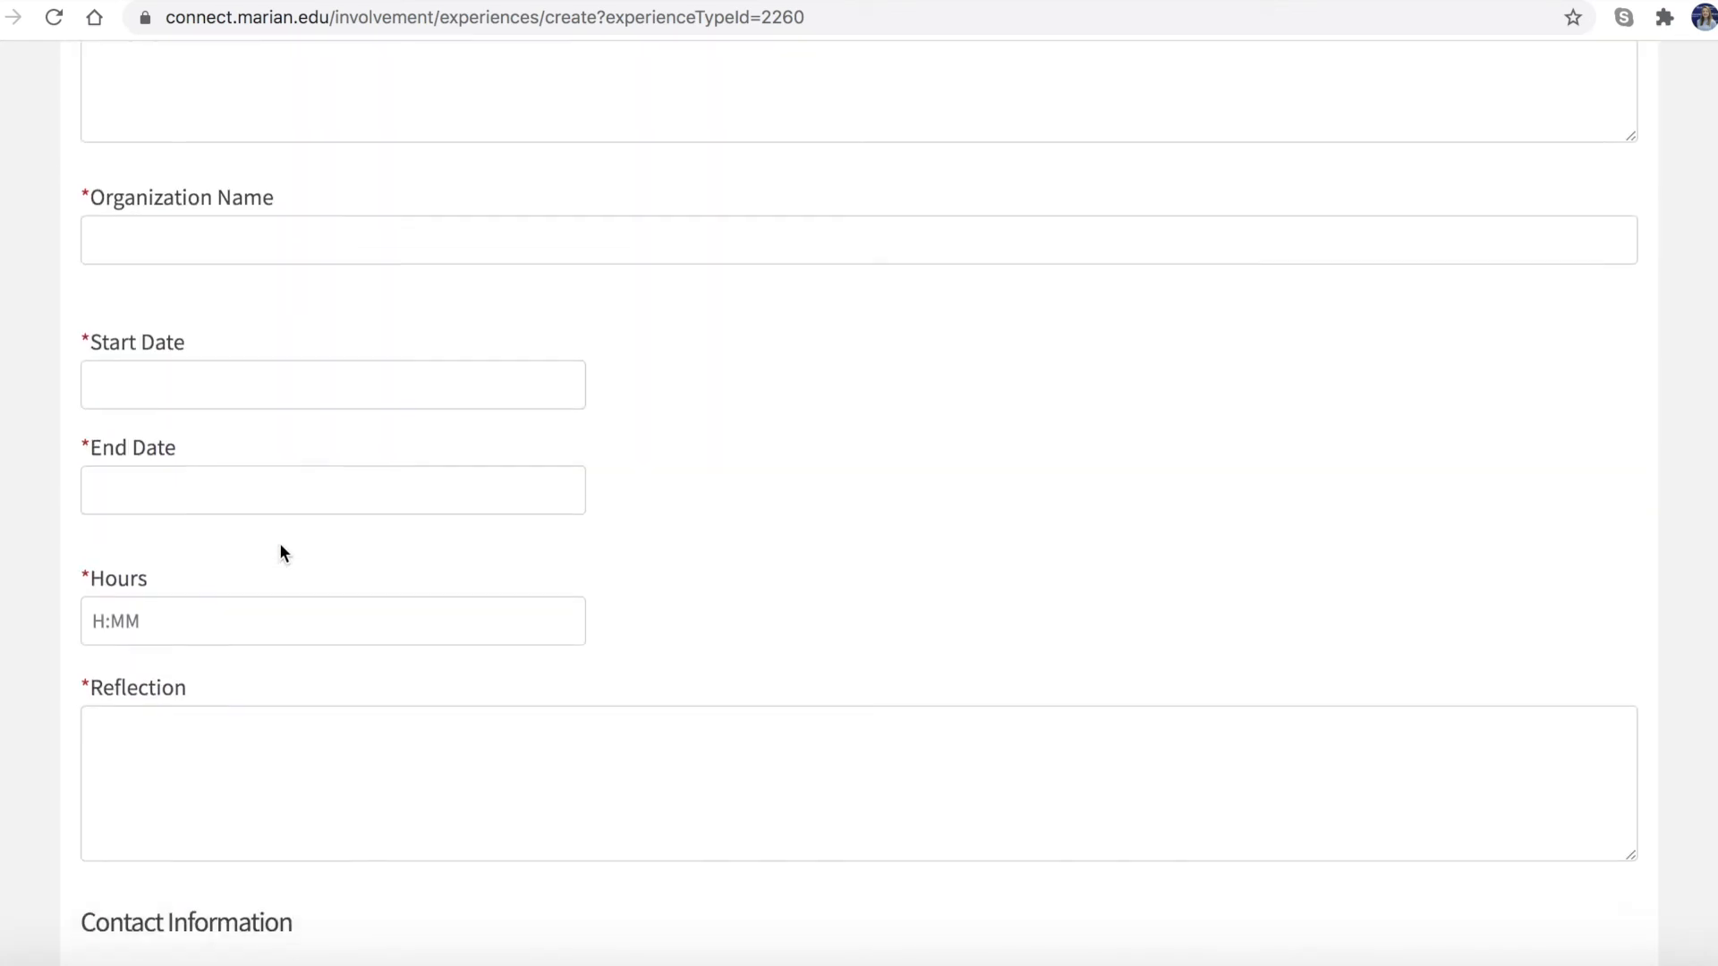
{"action": "scroll", "coordinate": [281, 553], "scroll_direction": "down", "scroll_amount": 1}
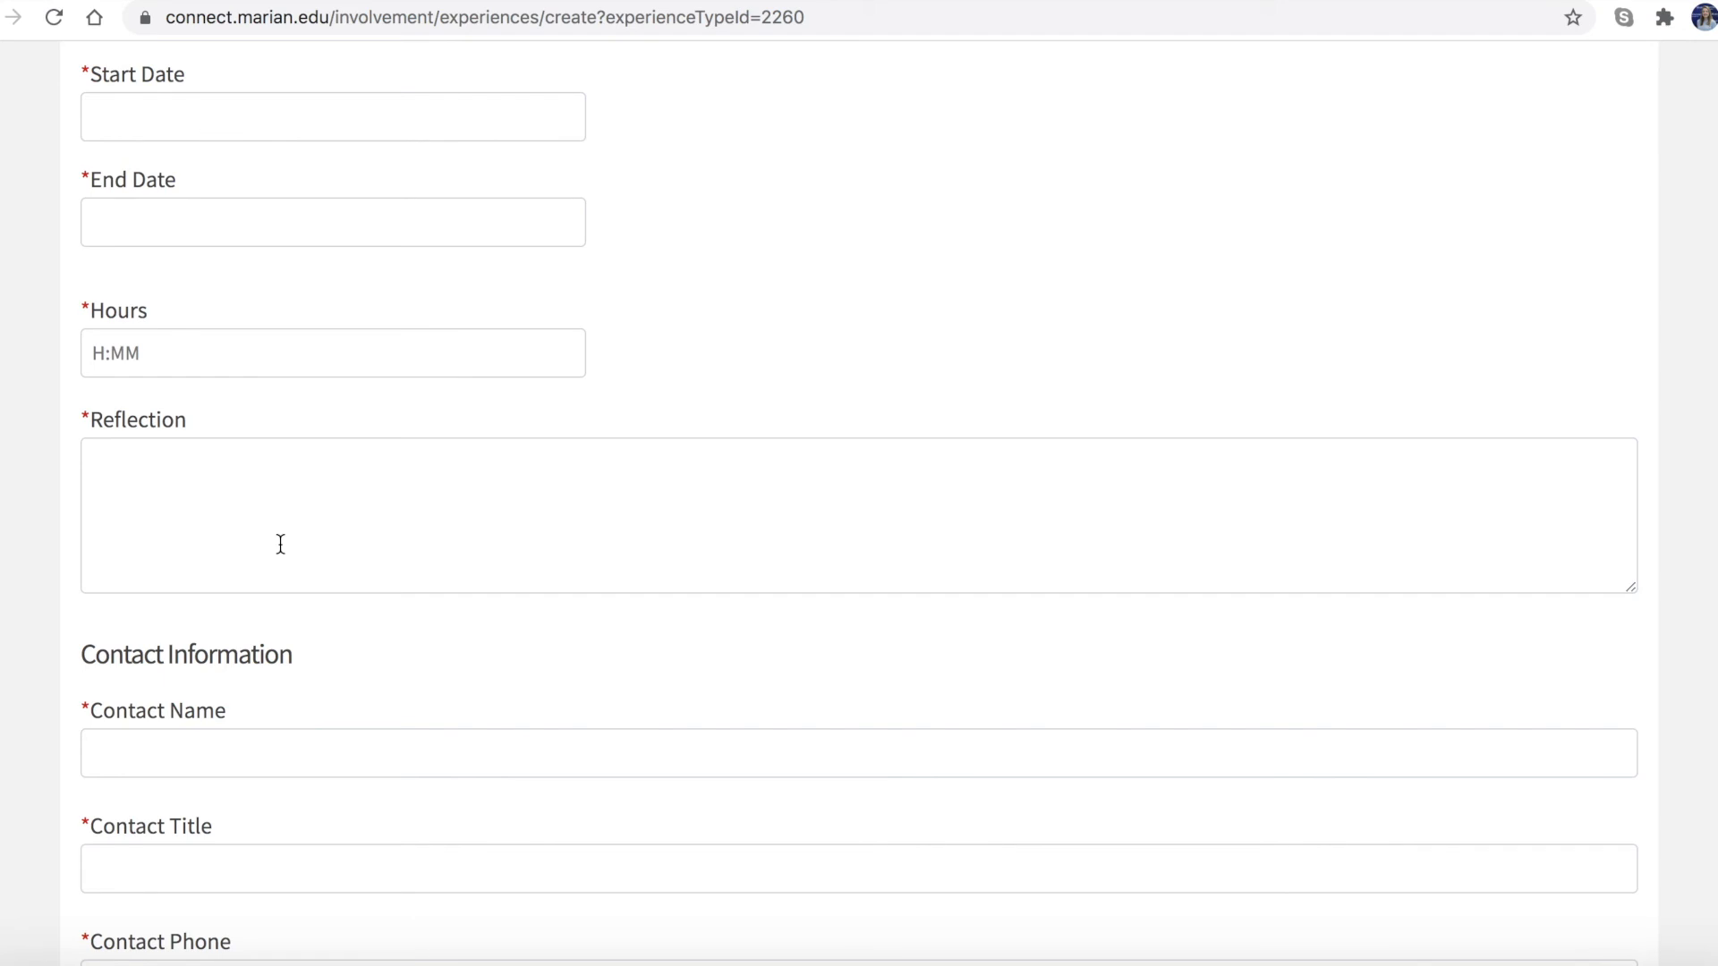
{"action": "scroll", "coordinate": [281, 544], "scroll_direction": "down", "scroll_amount": 3}
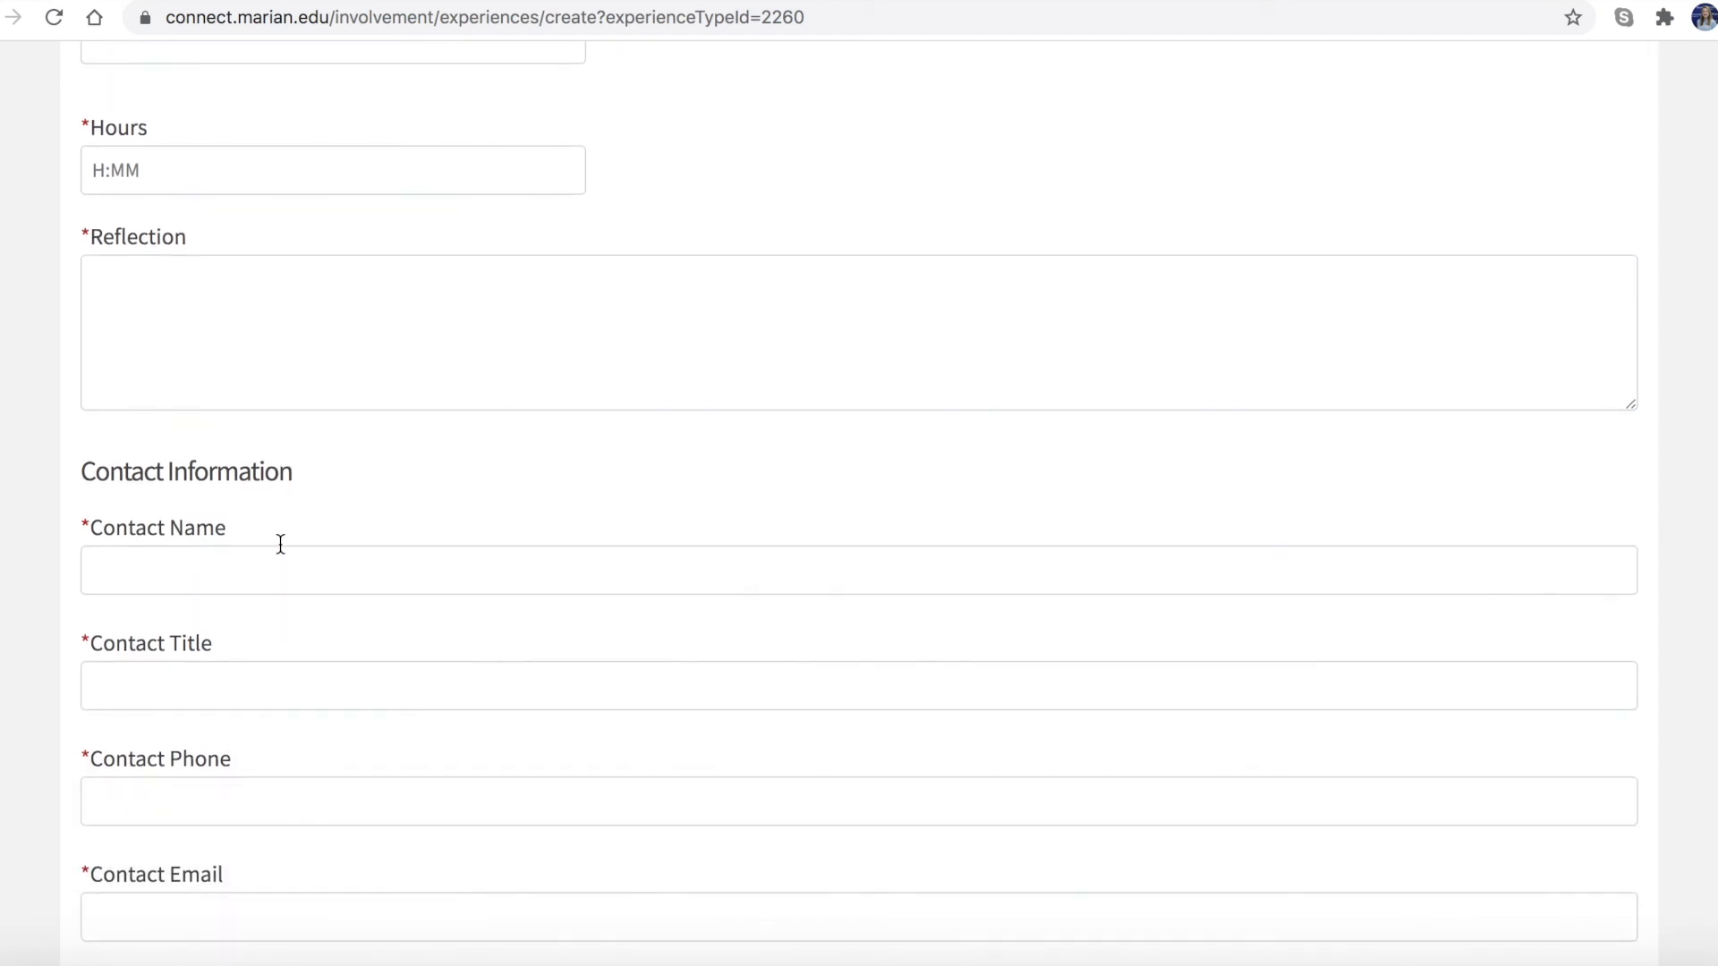
{"action": "scroll", "coordinate": [280, 544], "scroll_direction": "down", "scroll_amount": 1}
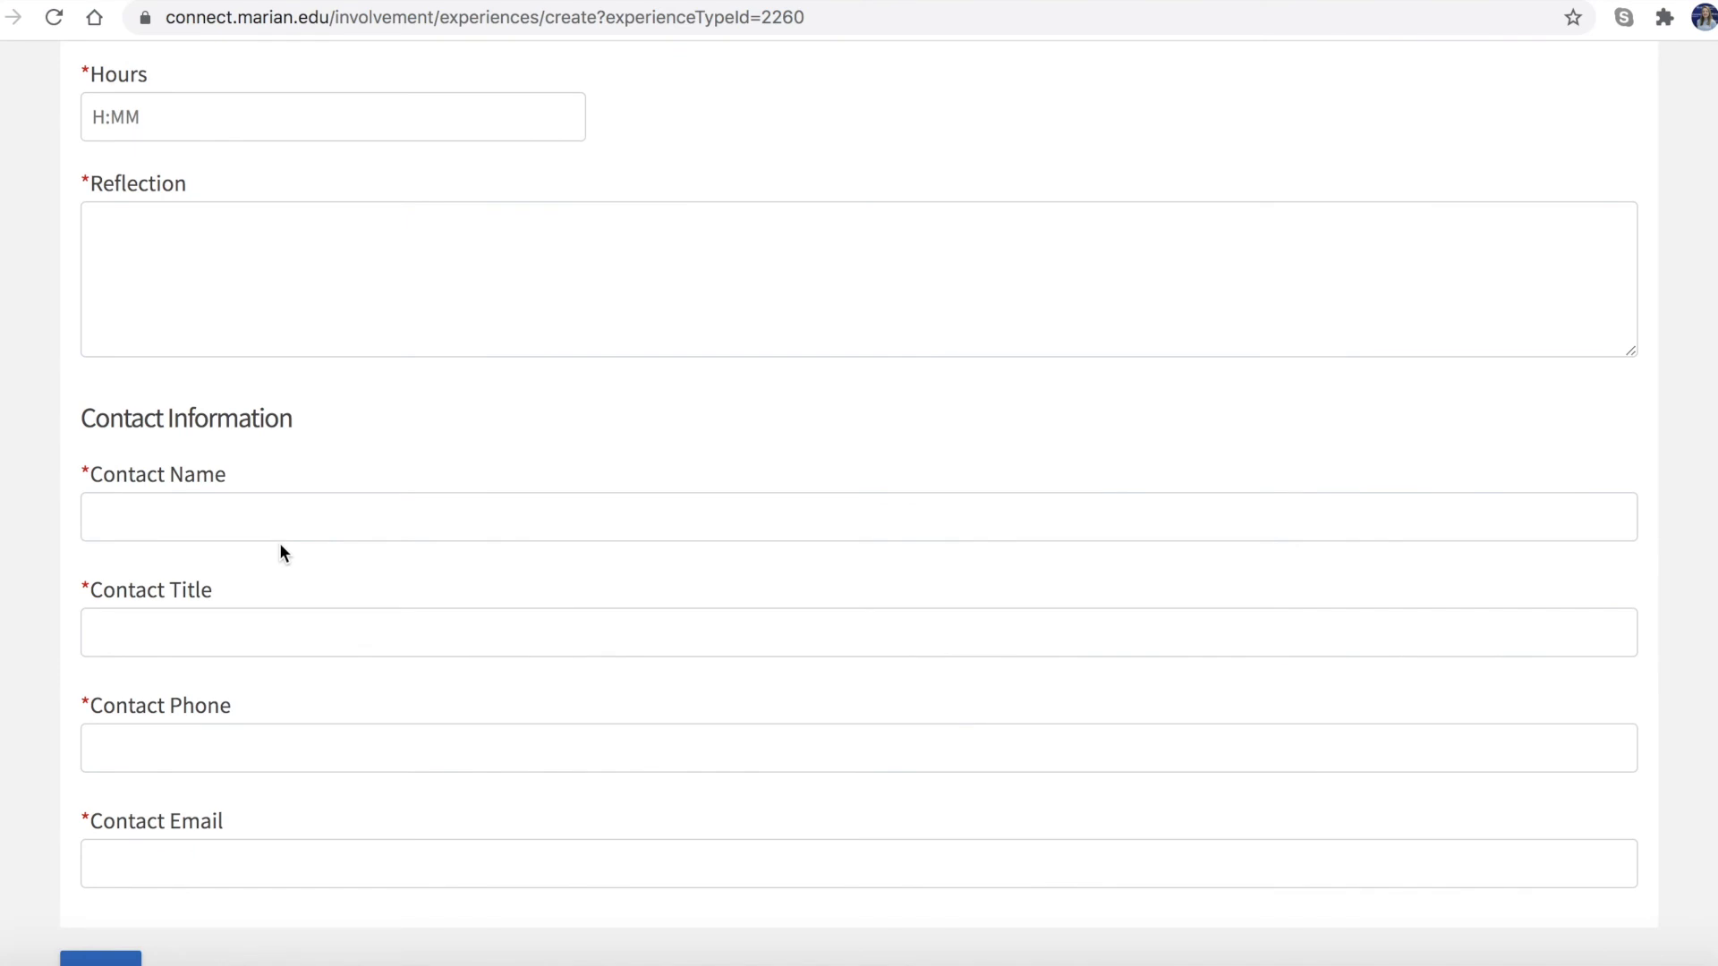
{"action": "scroll", "coordinate": [280, 553], "scroll_direction": "down", "scroll_amount": 2}
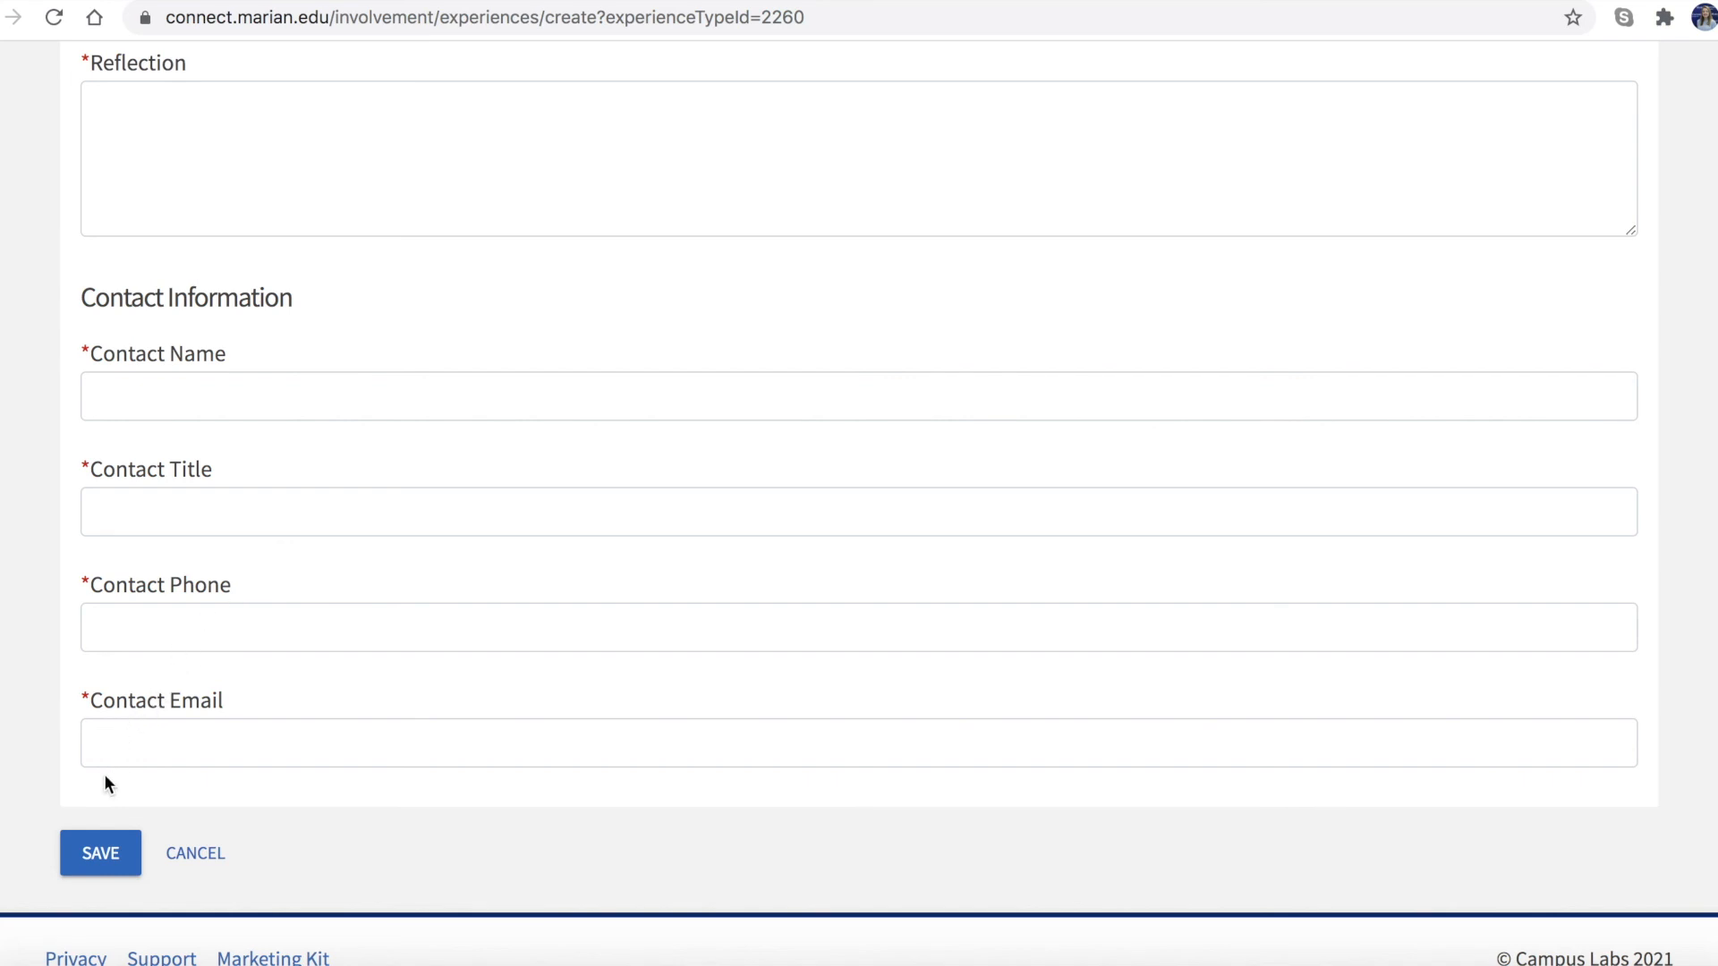
{"action": "left_click", "coordinate": [183, 857]}
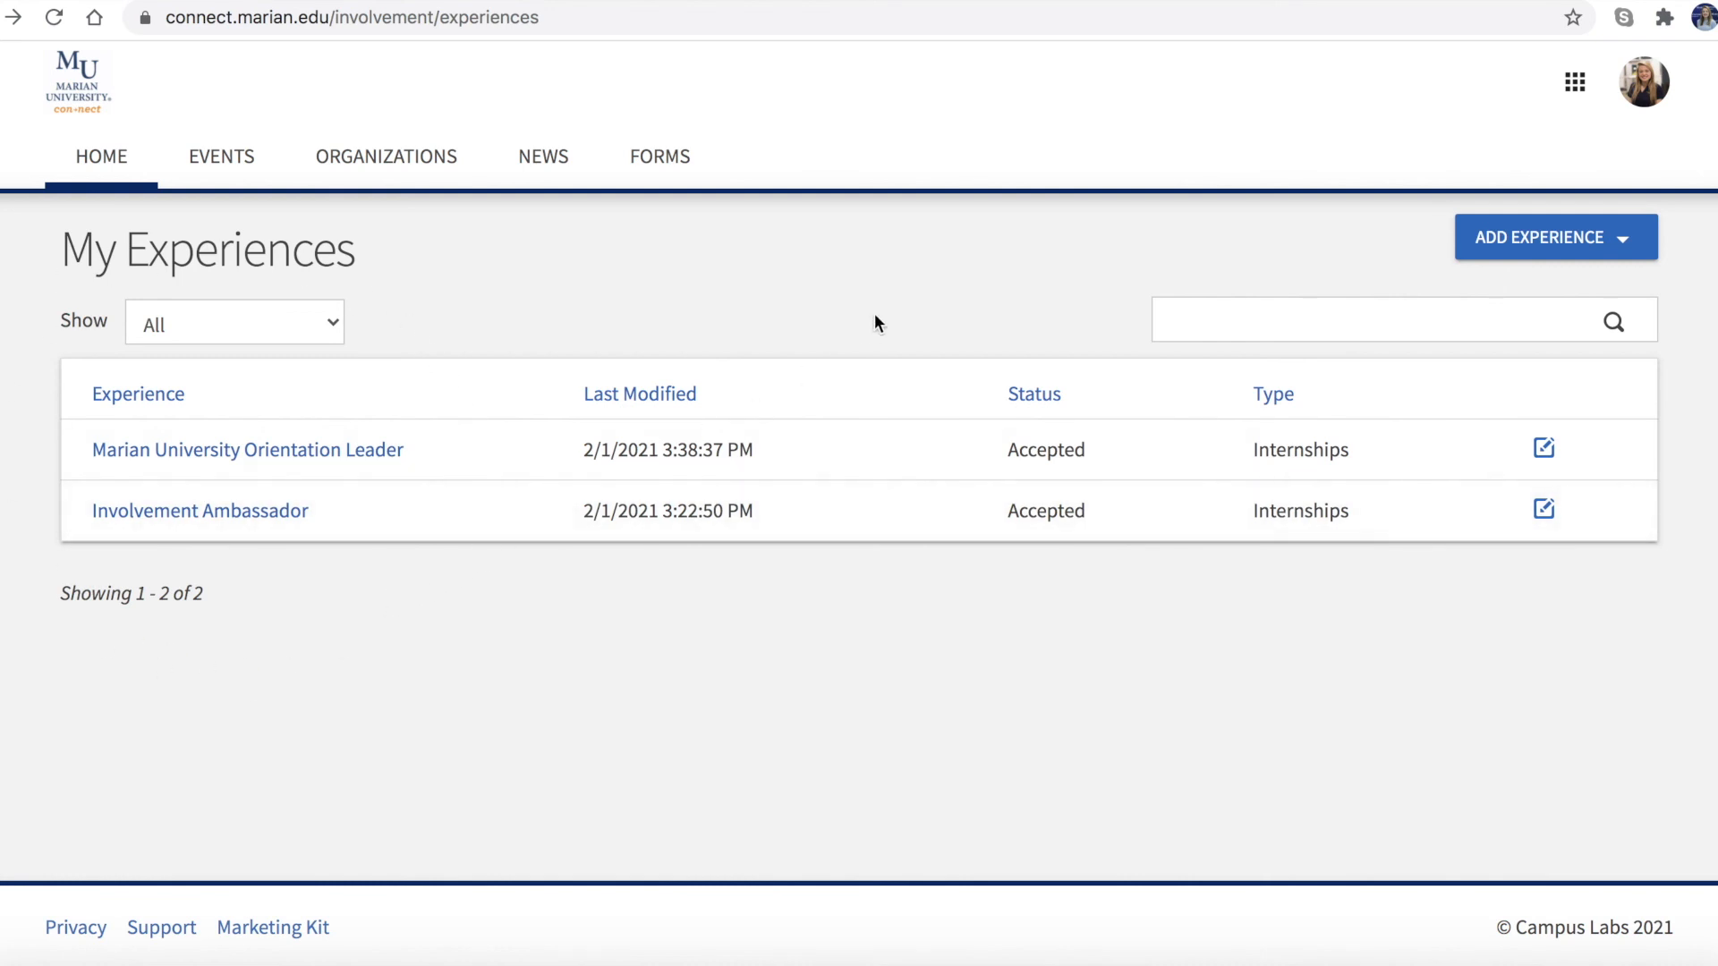
- Open the account's personal options from the experiences page
{"action": "left_click", "coordinate": [1663, 85]}
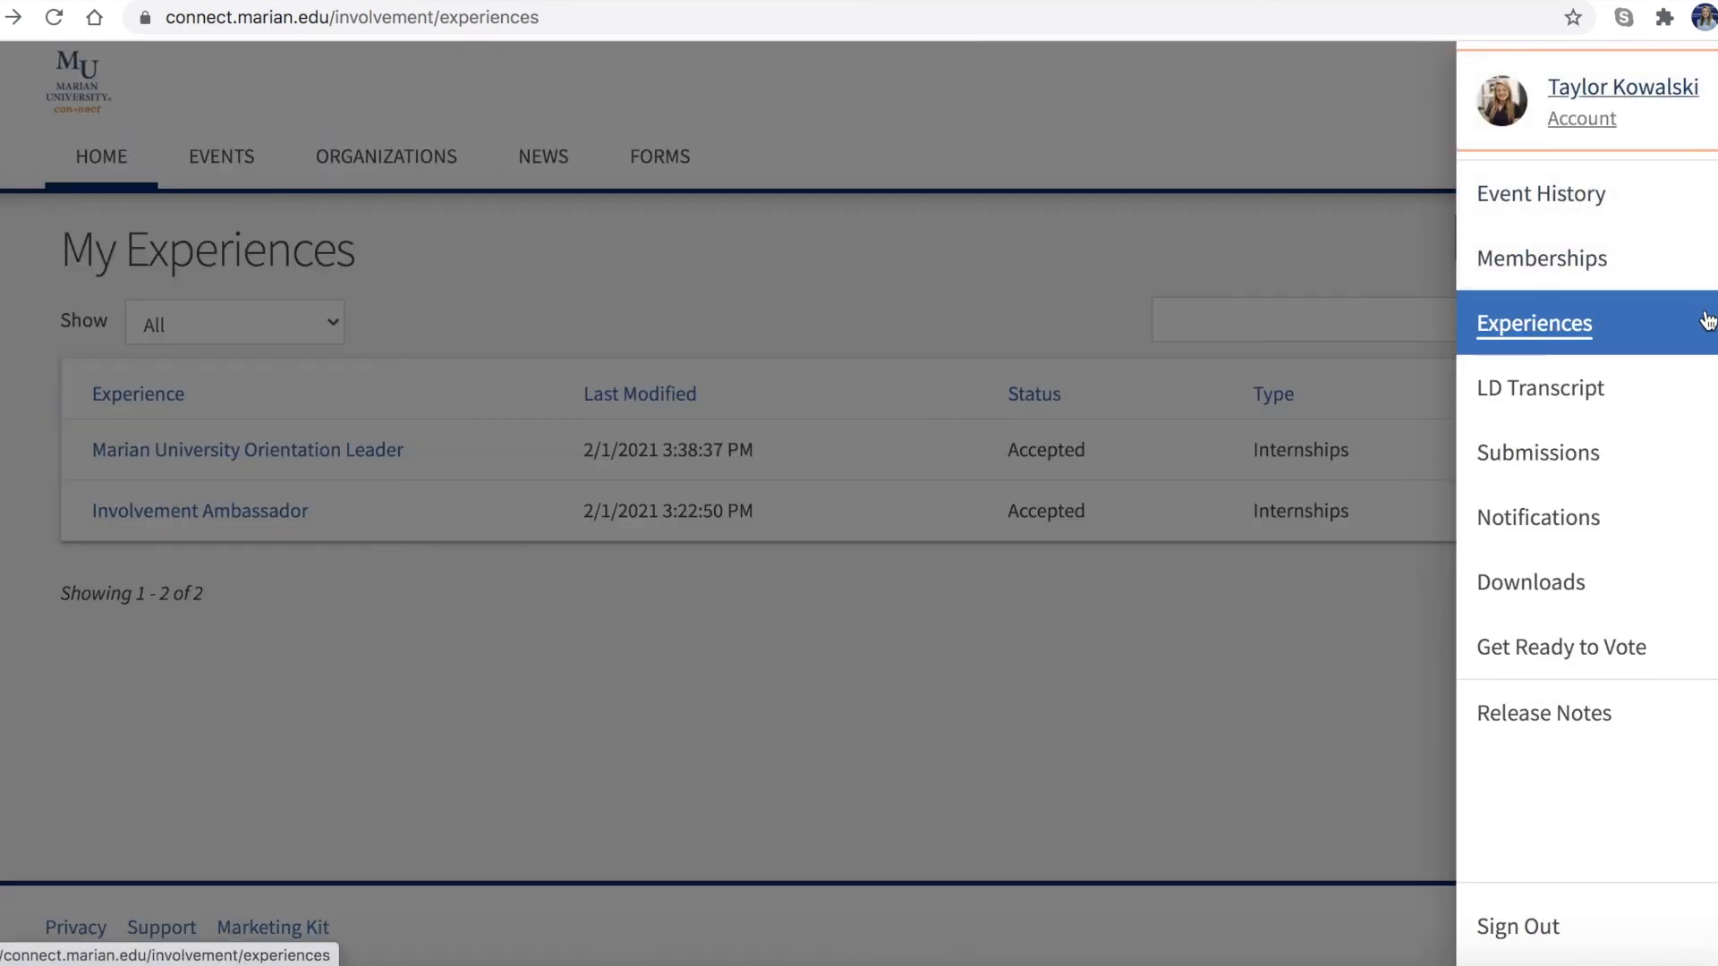